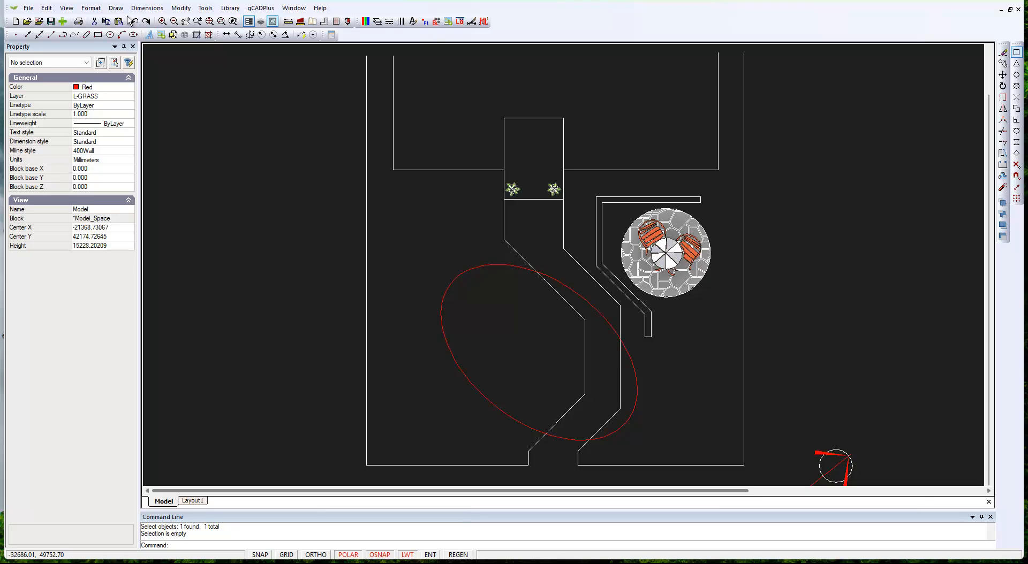
left_click(117, 8)
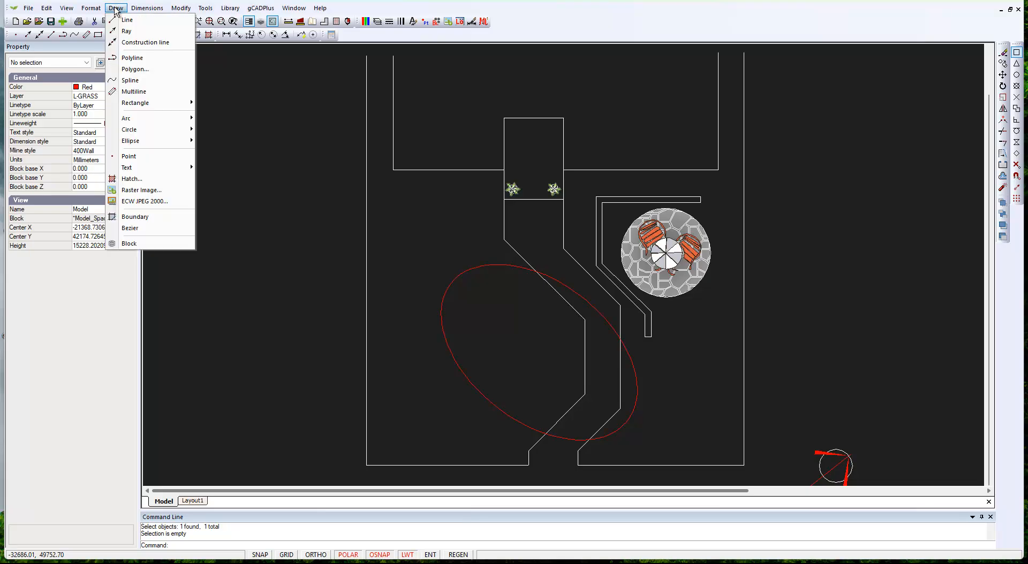
mouse_move(166, 143)
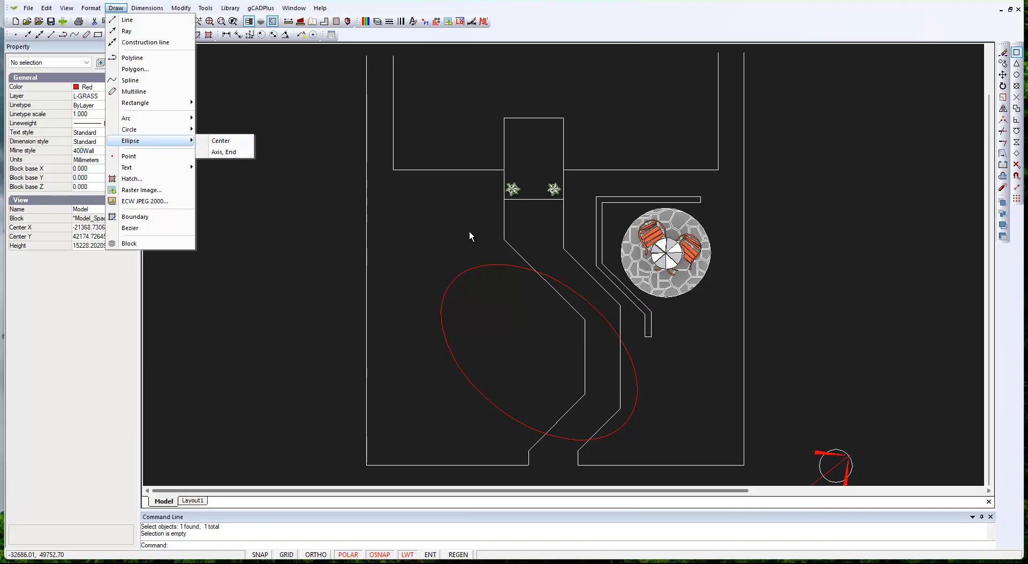
left_click(439, 237)
left_click(439, 230)
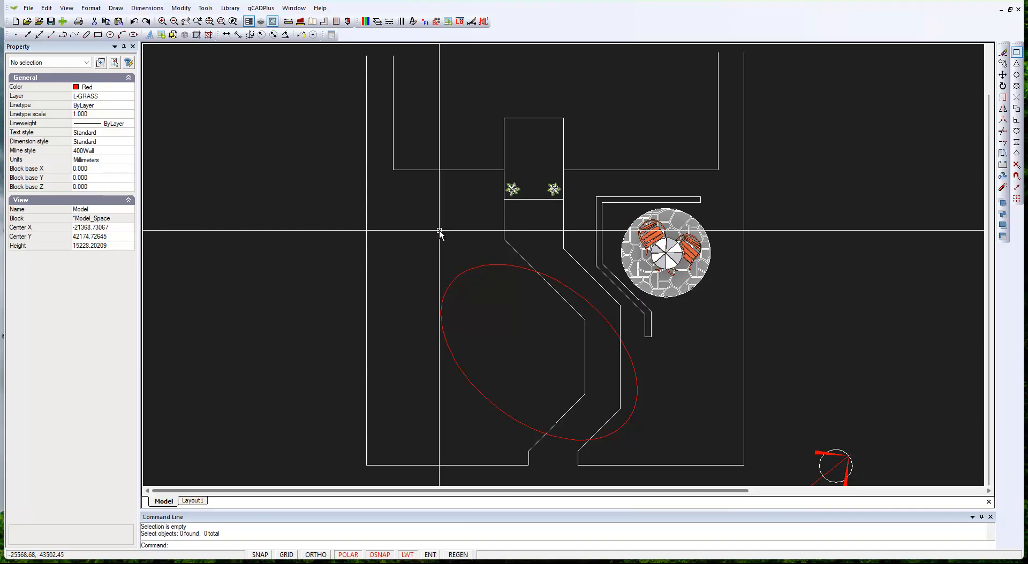
left_click(505, 265)
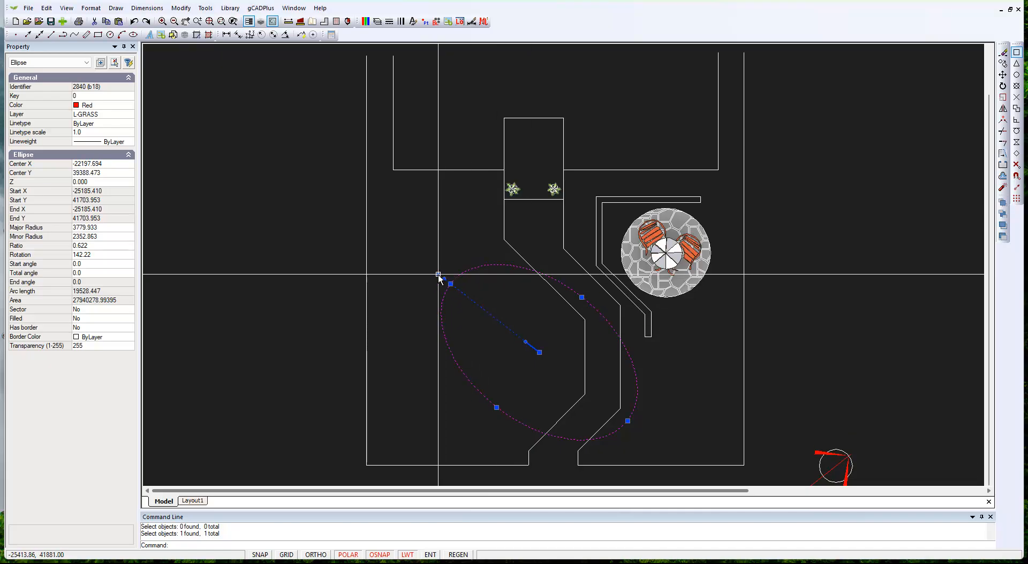
left_click(438, 276)
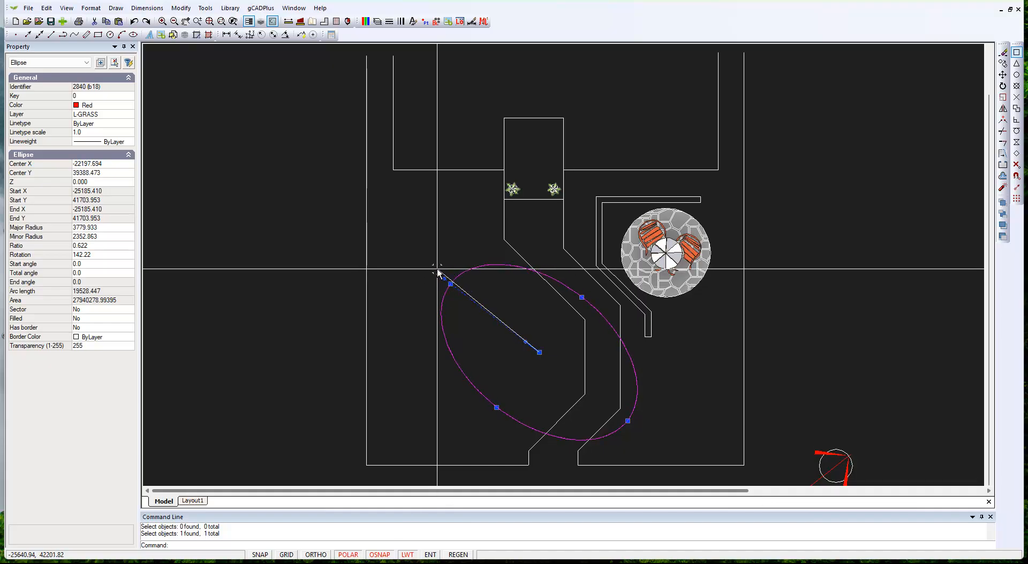
key("Escape")
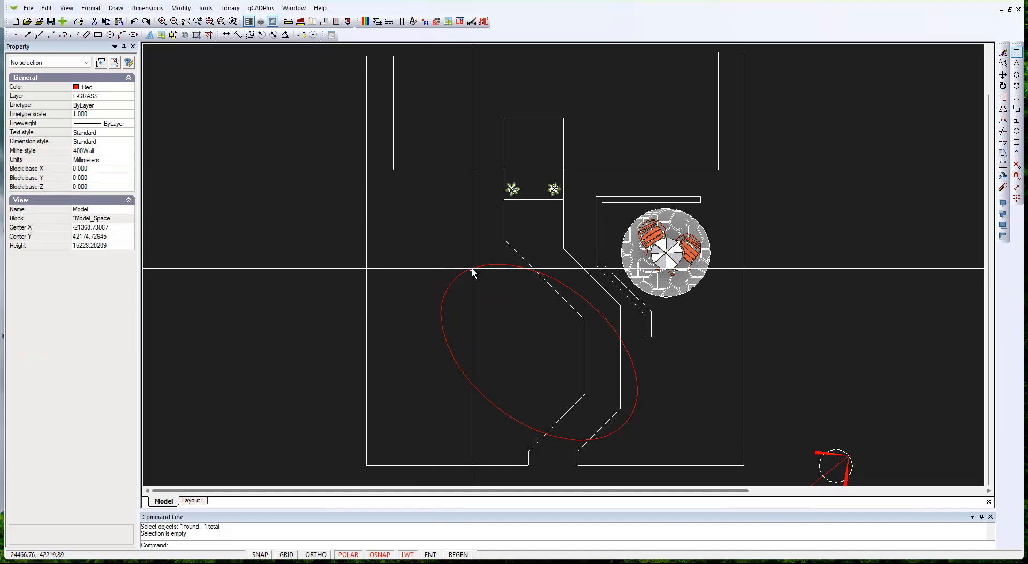
Adjust the red ellipse's minor radius to about 2348 mm using its grip, keeping its centre and major axis in place.
left_click(471, 270)
left_click(582, 297)
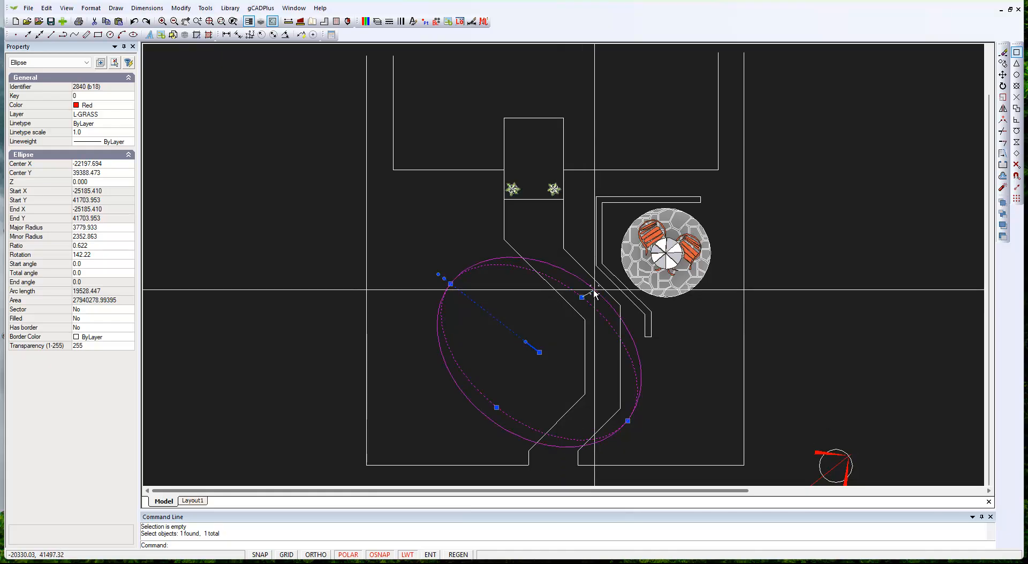
left_click(583, 298)
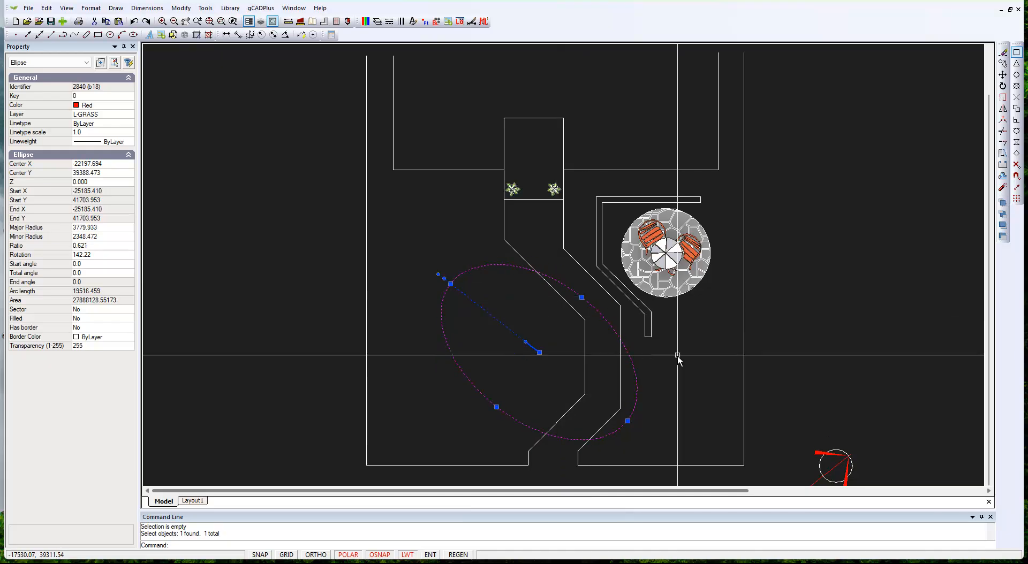
key("Escape")
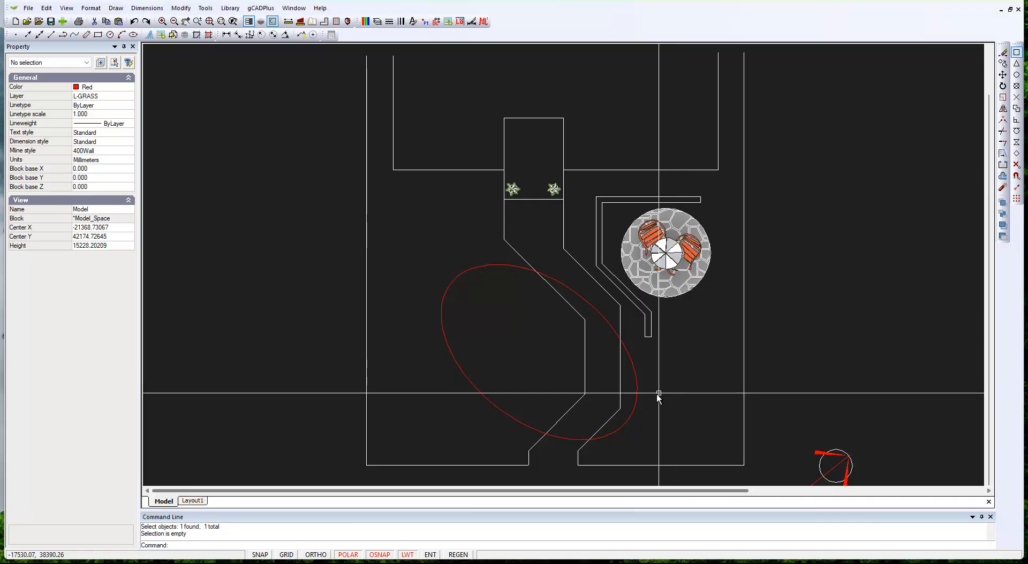
left_click(606, 317)
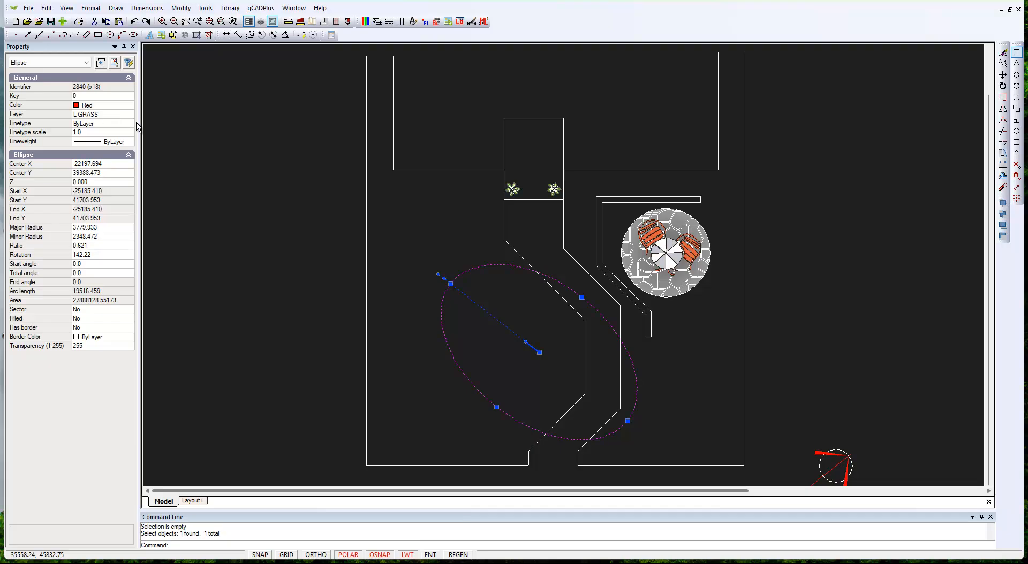
key("Escape")
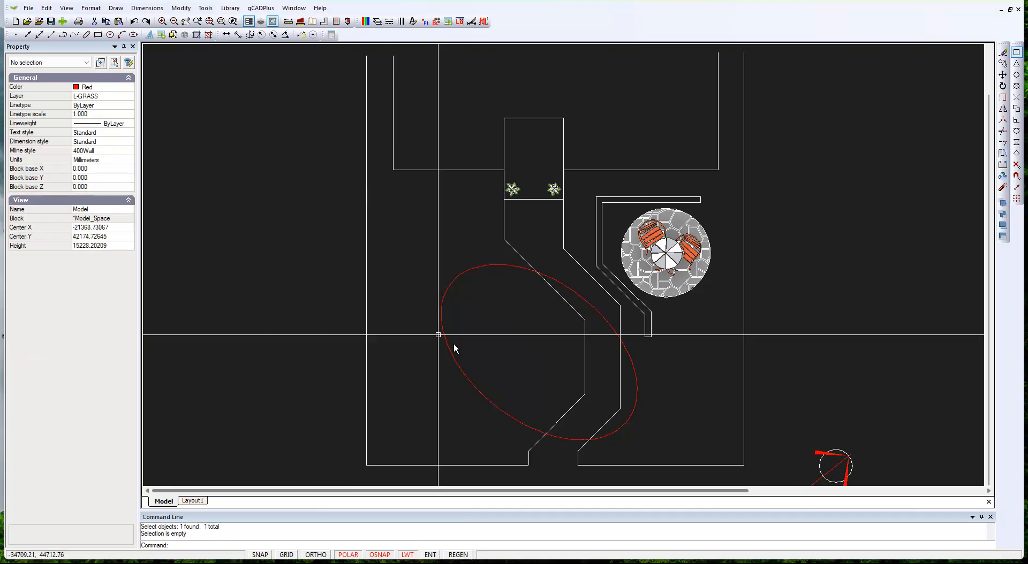
Trim away the two red ellipse segments crossing the garden path, using both path edges as cutting edges.
scroll(591, 375, "up", 2)
middle_click_drag(591, 368, 512, 300)
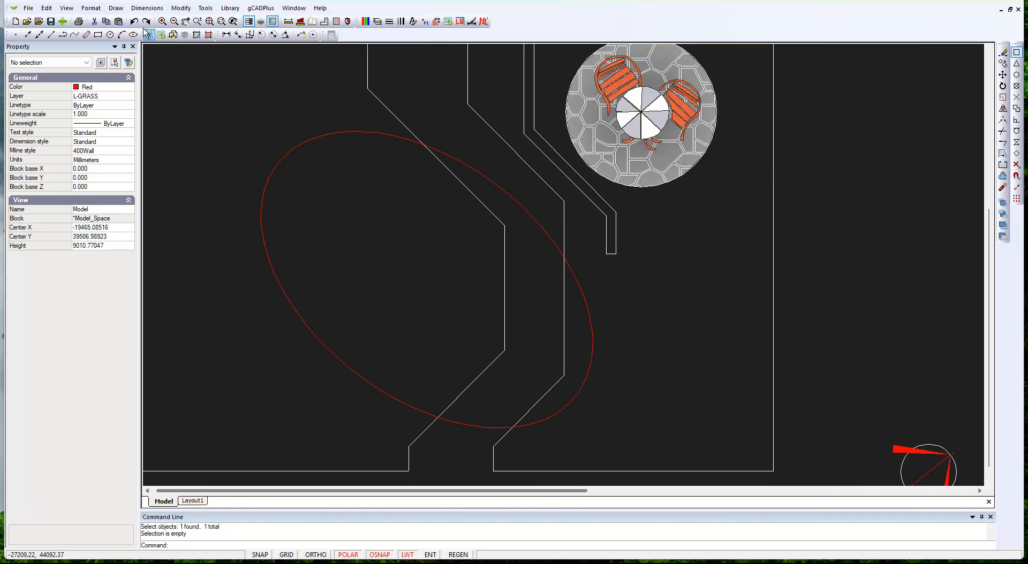
left_click(181, 8)
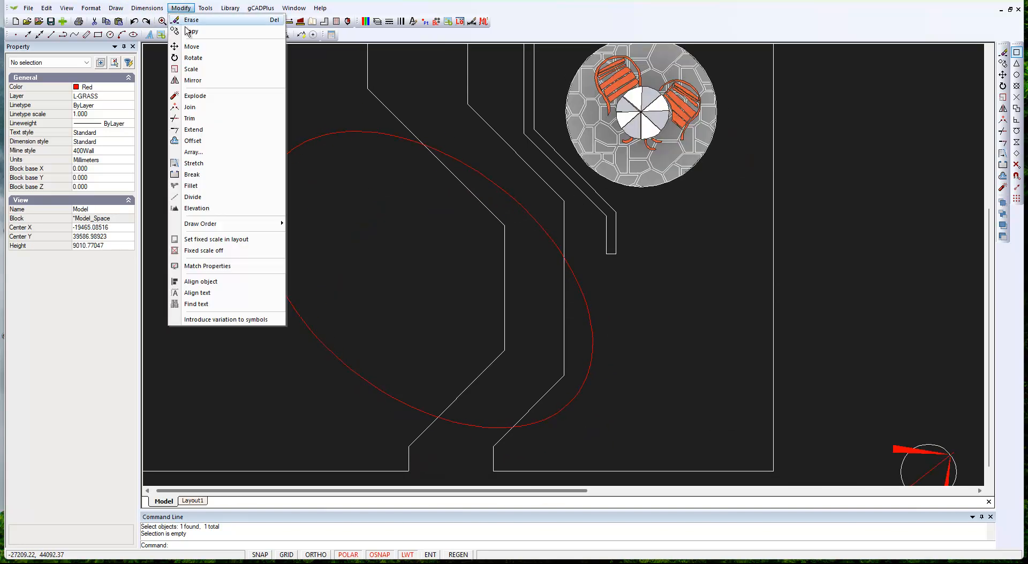
left_click(204, 121)
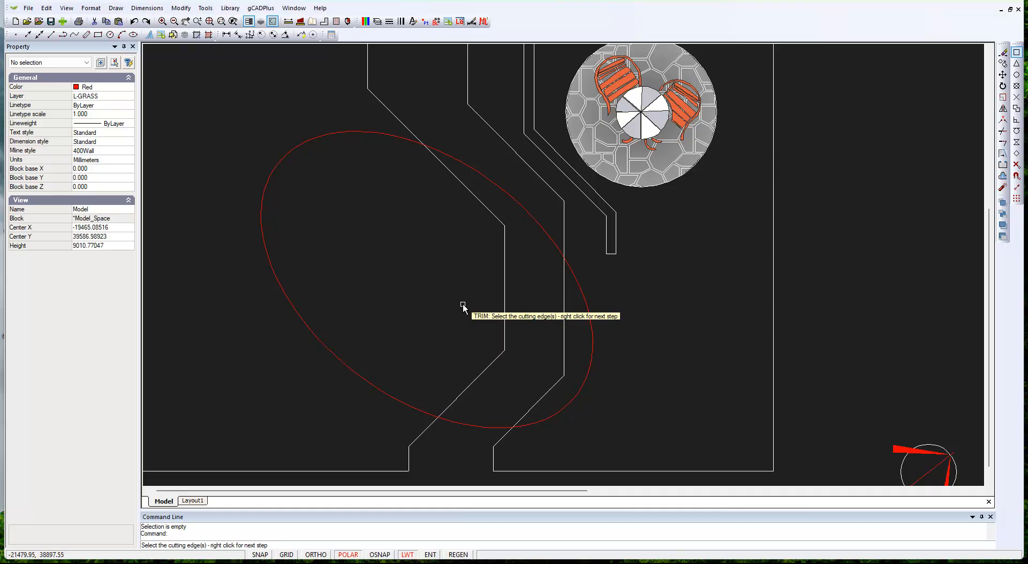
left_click(486, 208)
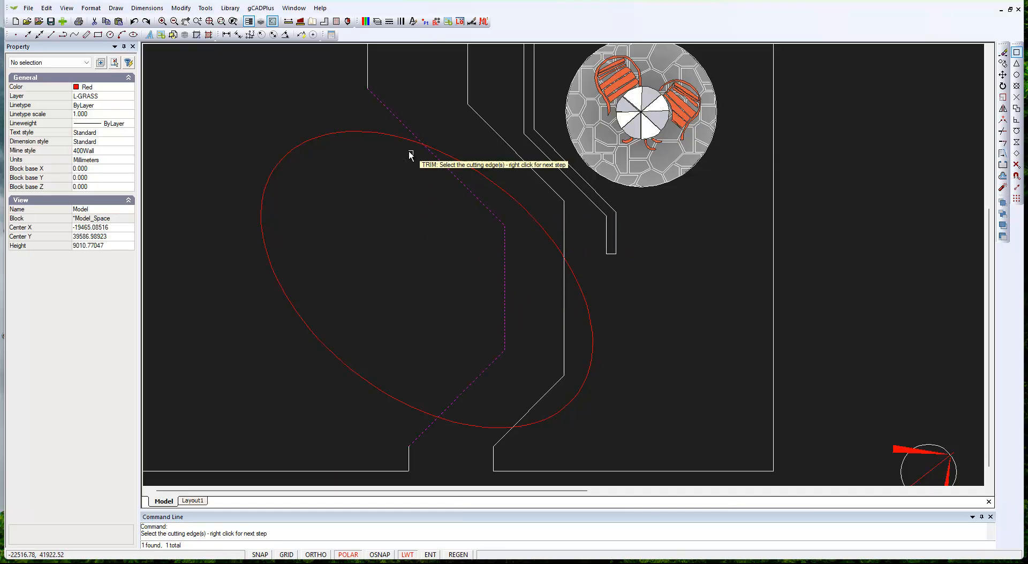
left_click(563, 364)
right_click(533, 364)
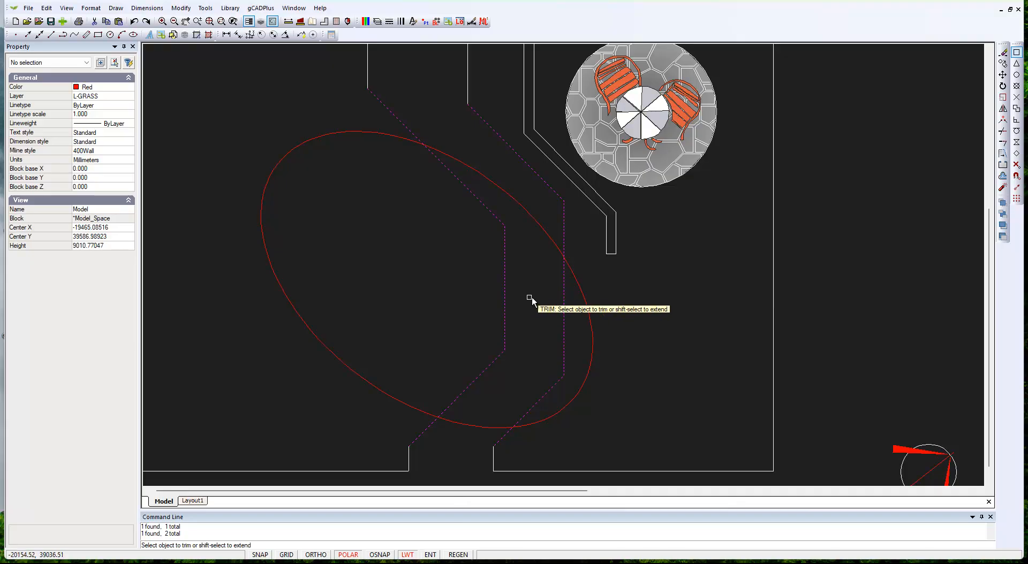
left_click(515, 205)
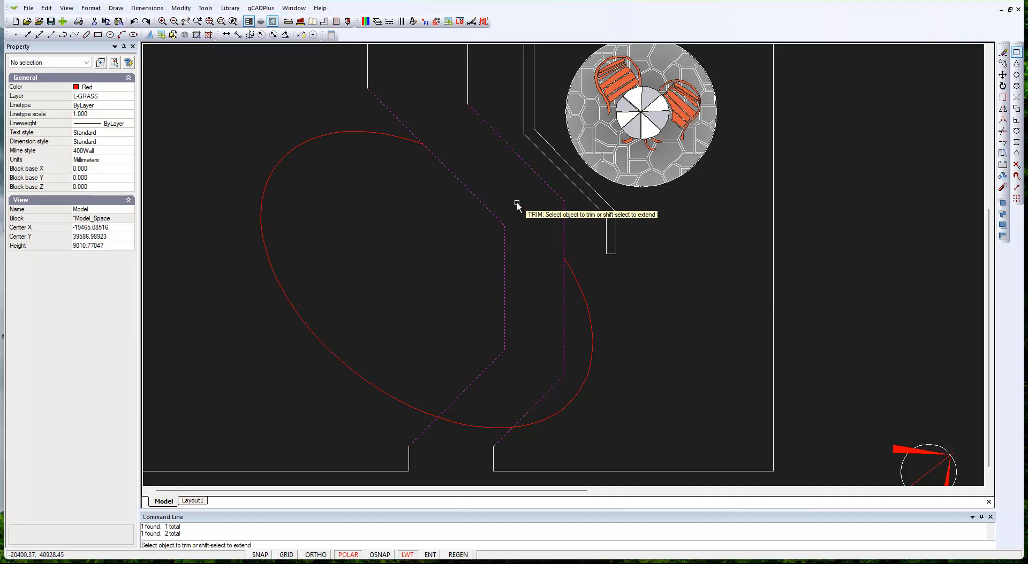
left_click(468, 427)
key("Return")
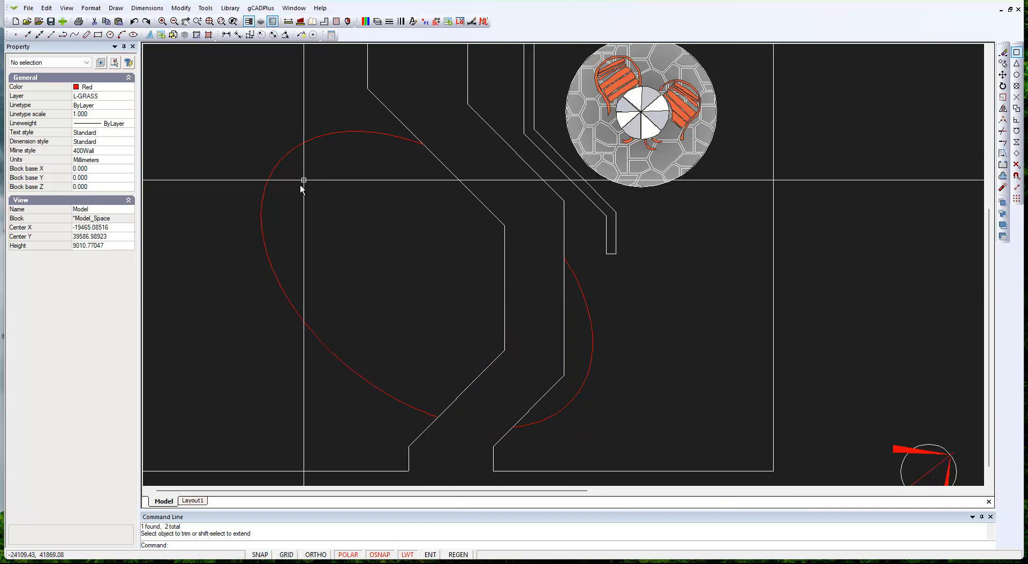
Inspect the properties of the two remaining ellipse arcs and the current drawing colour.
scroll(364, 359, "down", 1)
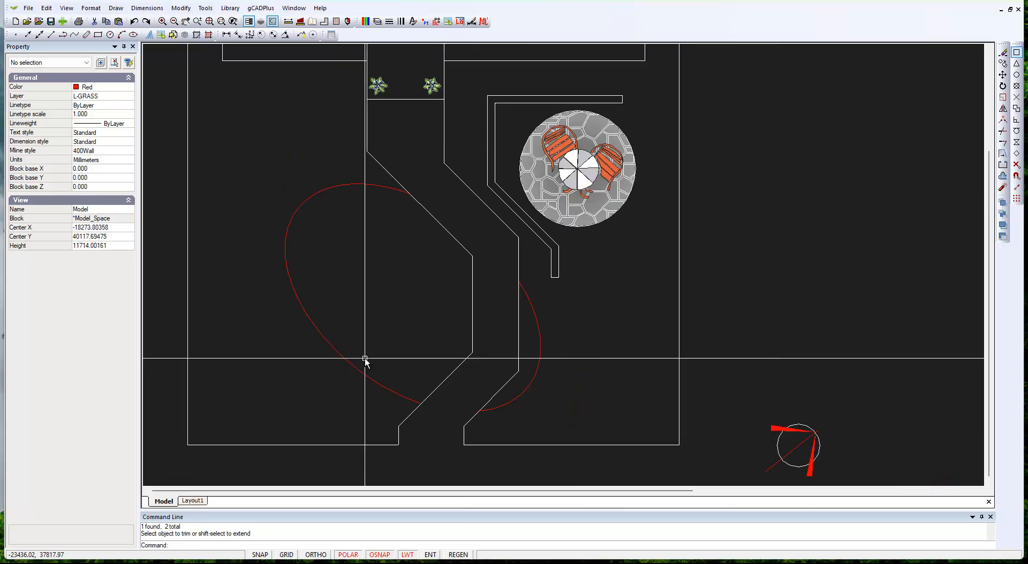
middle_click_drag(365, 360, 390, 361)
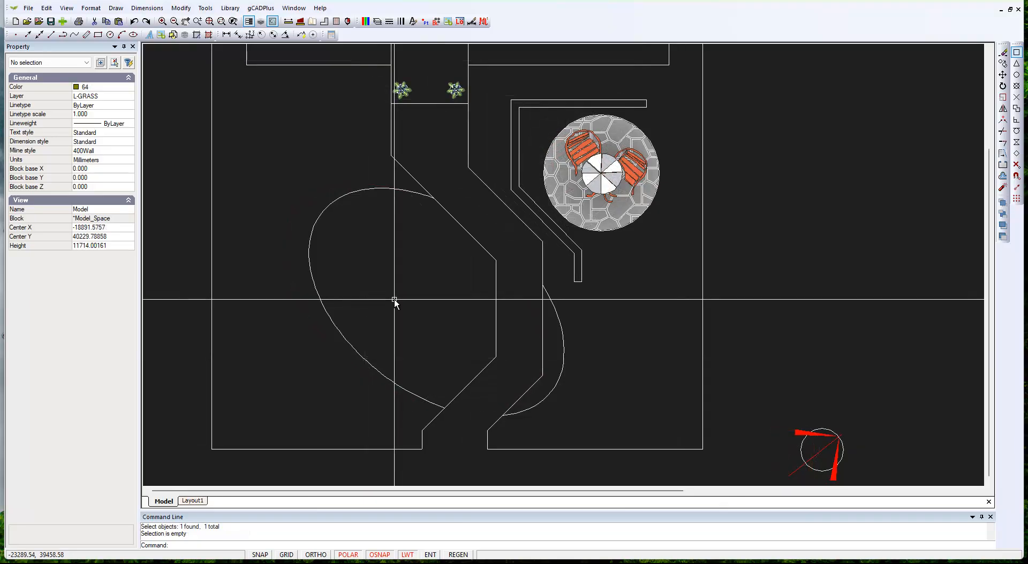
left_click(385, 189)
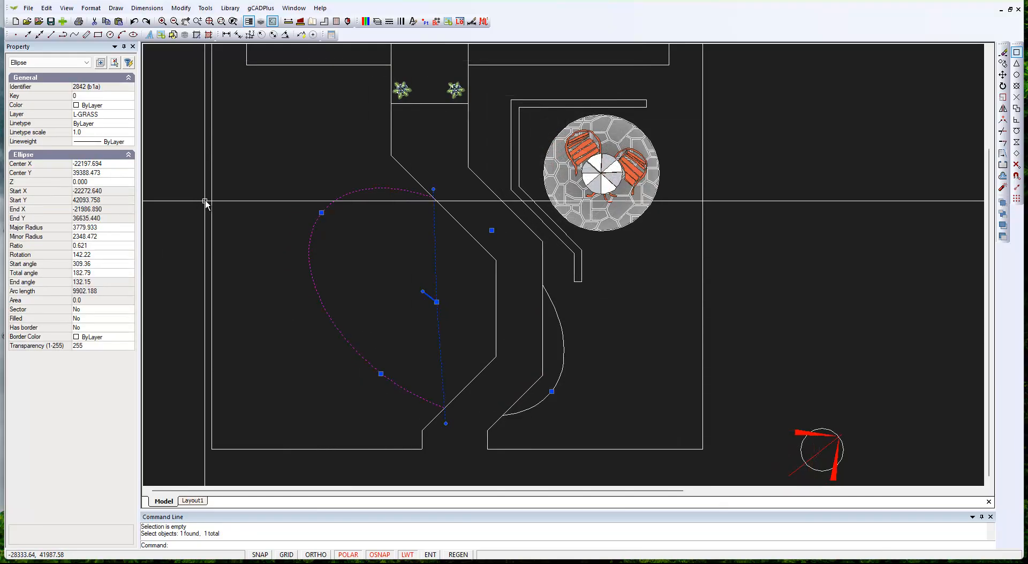
left_click(563, 348)
key("Escape")
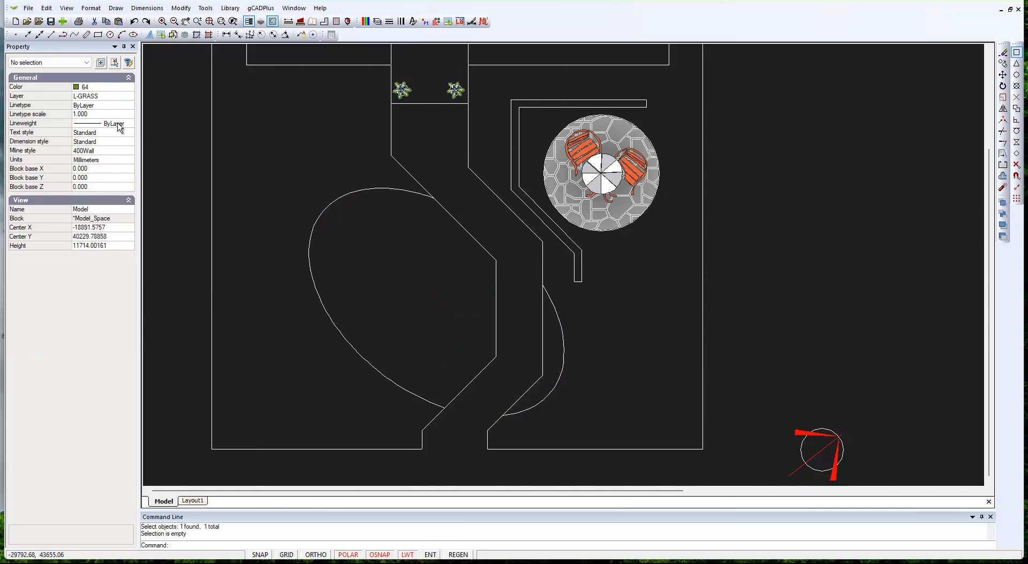
left_click(104, 91)
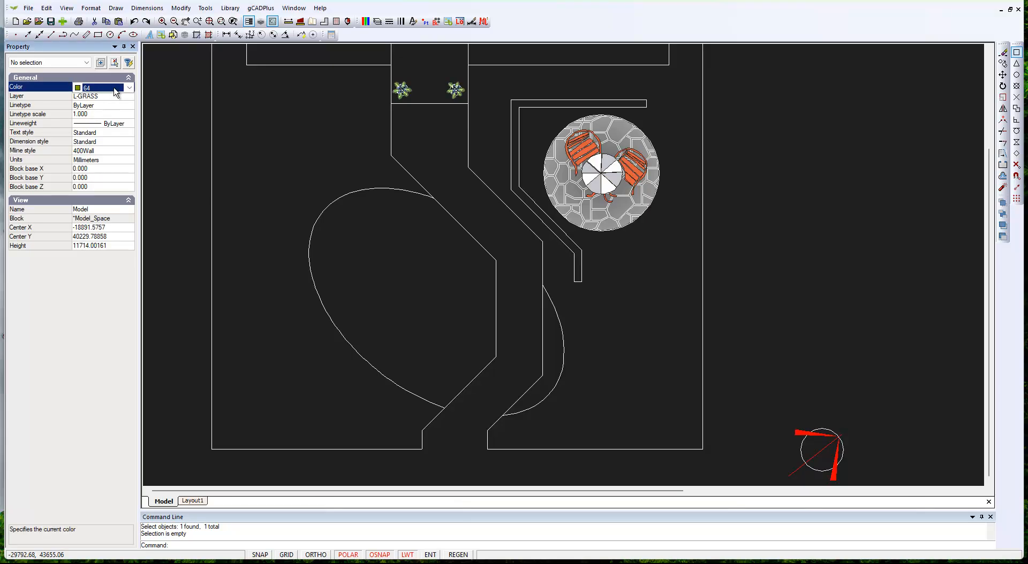
key("Escape")
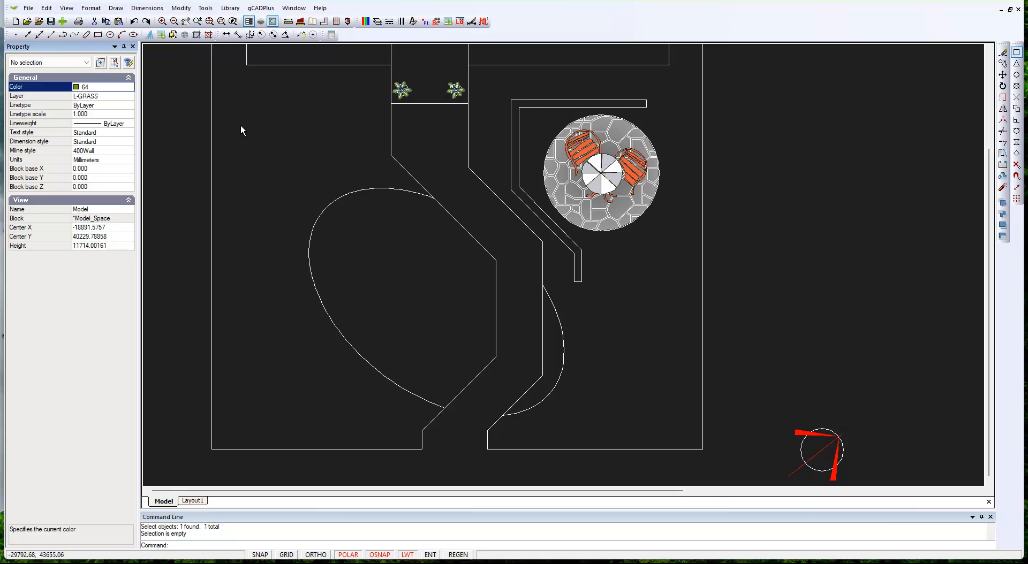
Hatch the two enclosed parts of the lawn left of the path with the GRASS pattern at angle 0 and scale 100.
left_click(116, 9)
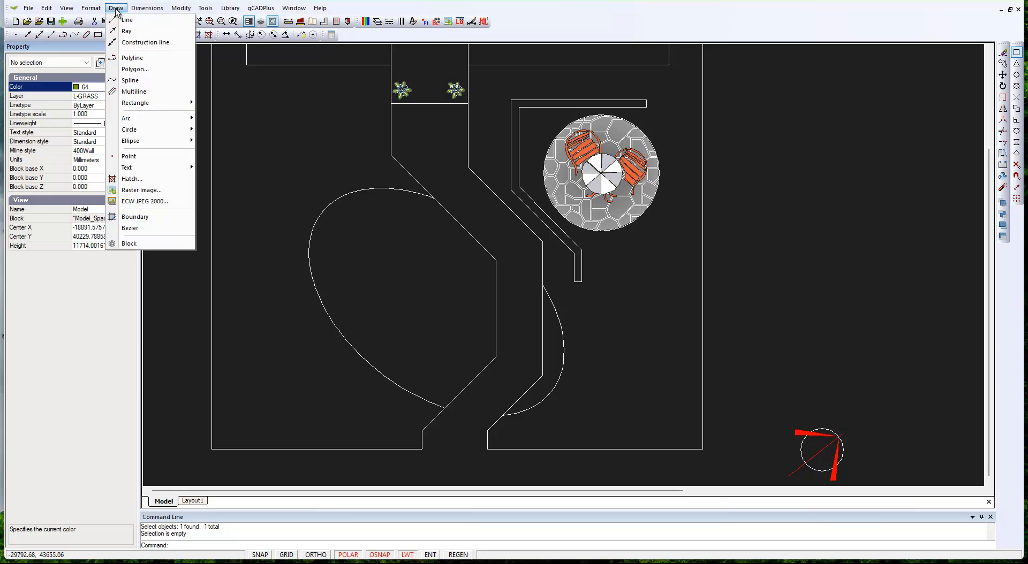
left_click(130, 179)
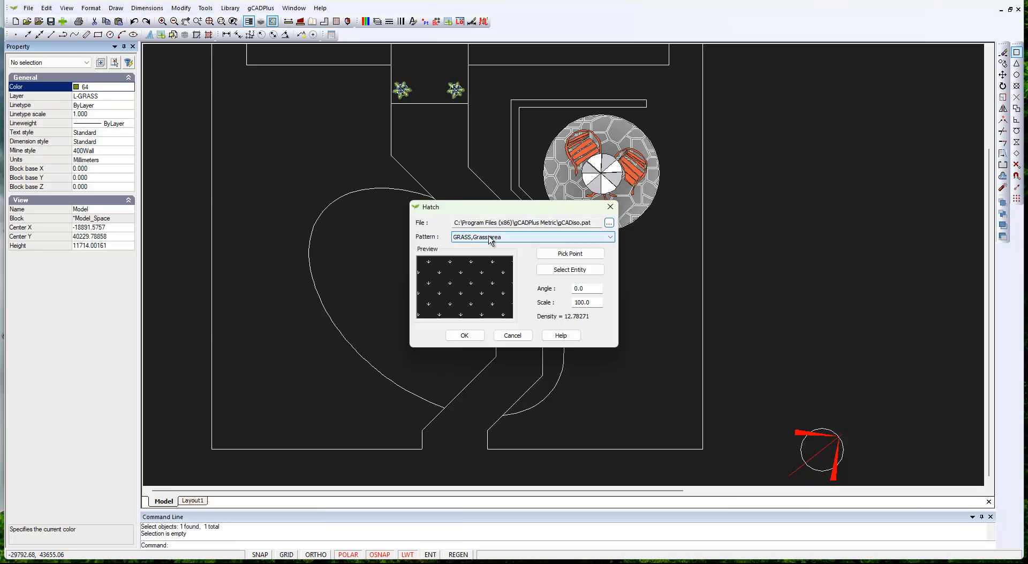
left_click(611, 237)
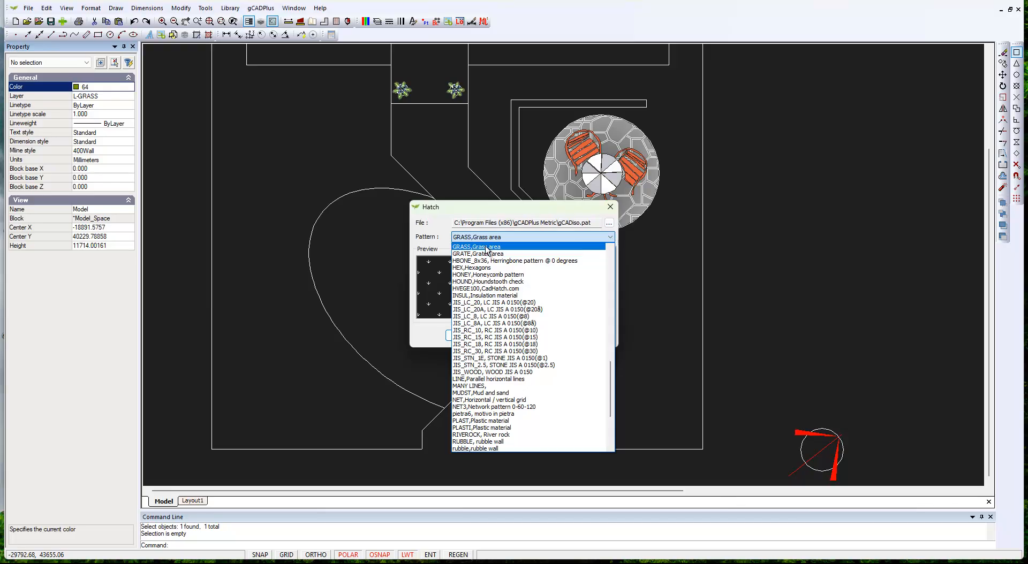
left_click(669, 285)
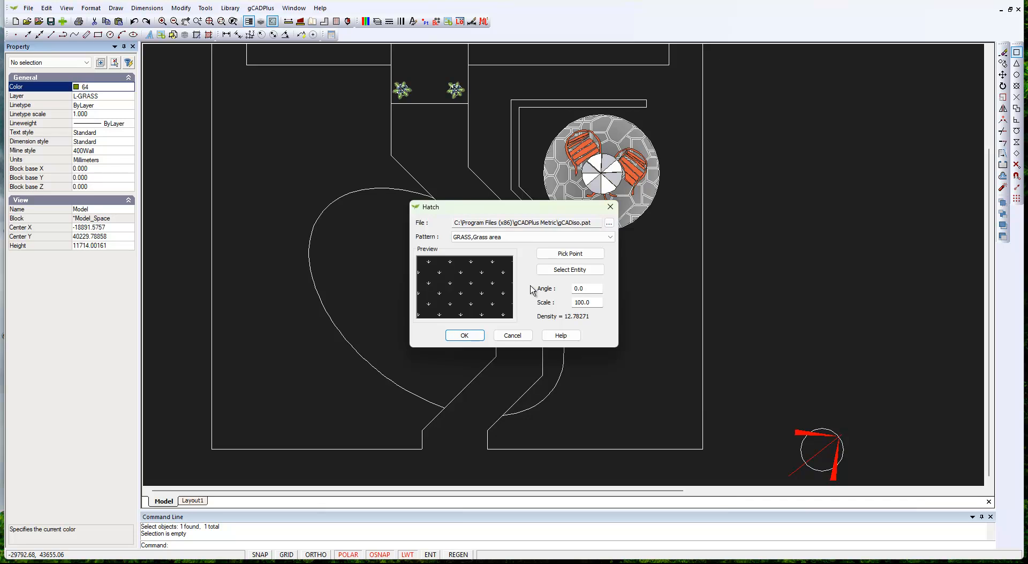
left_click(577, 257)
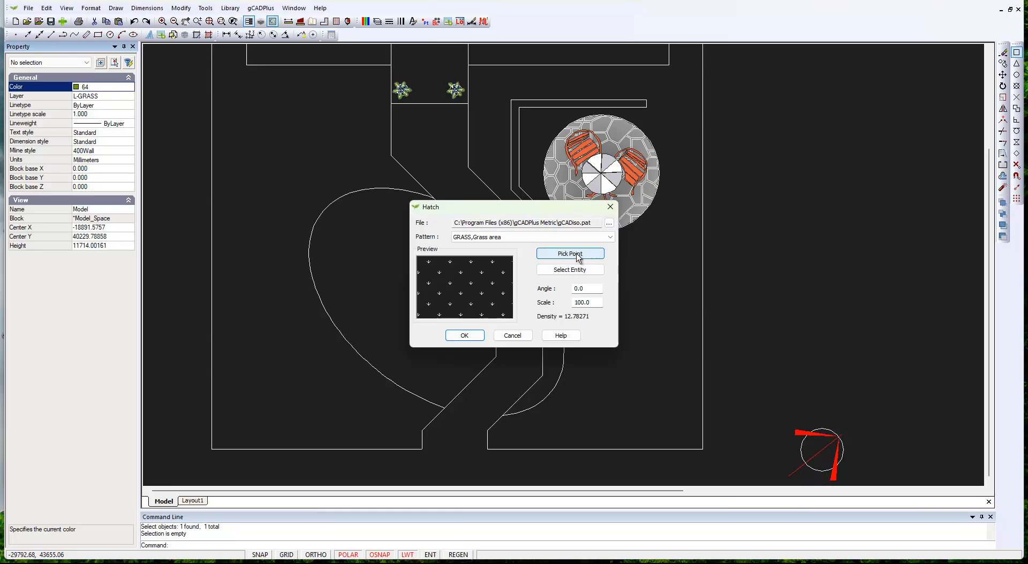
left_click(578, 258)
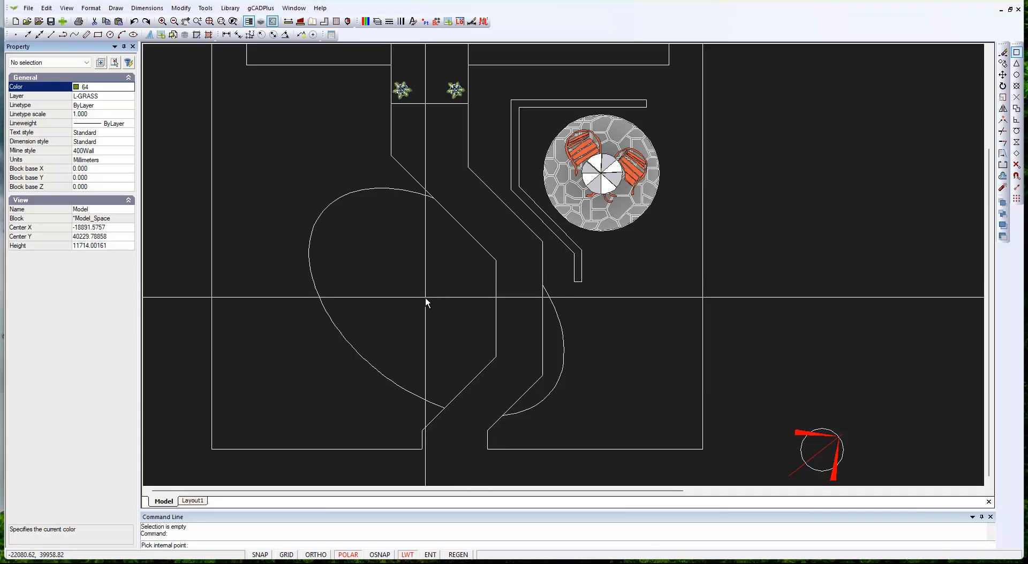
left_click(396, 285)
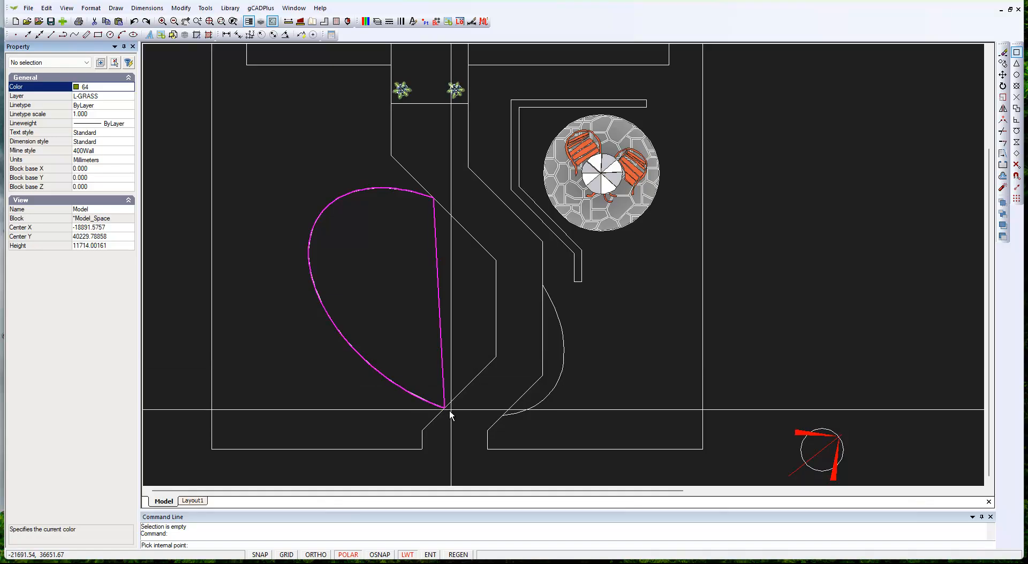
left_click(464, 352)
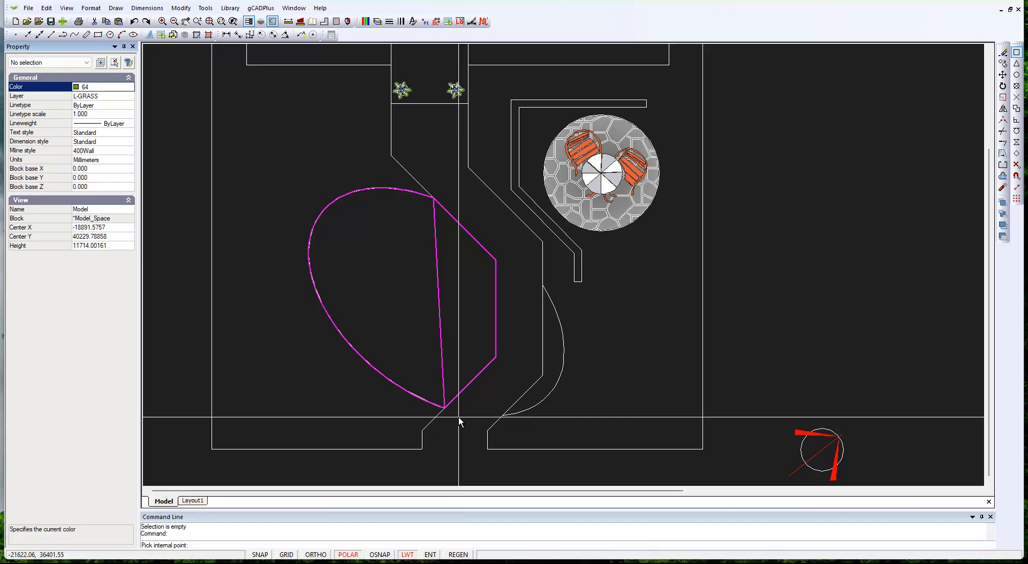
key("Return")
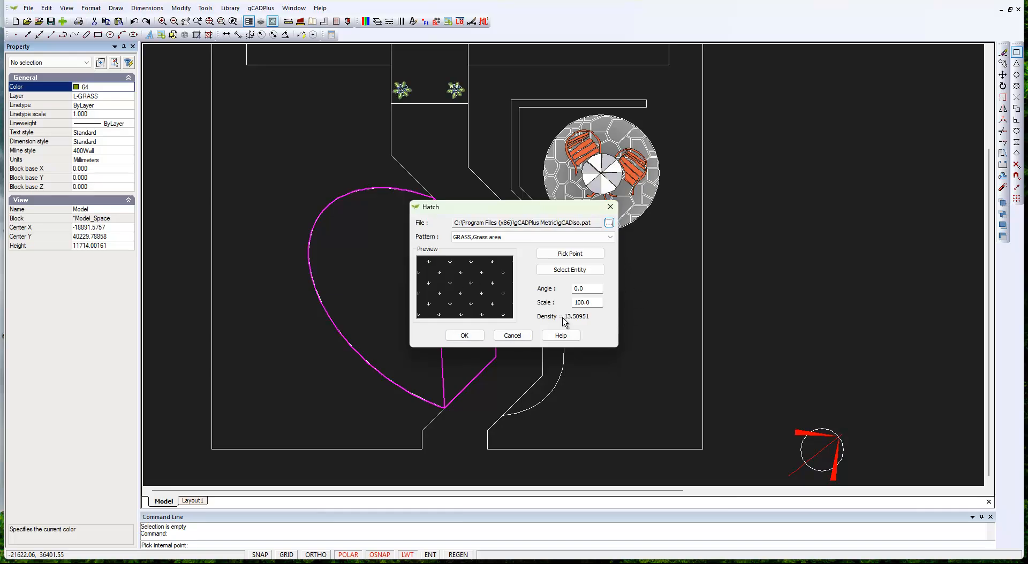
left_click(465, 336)
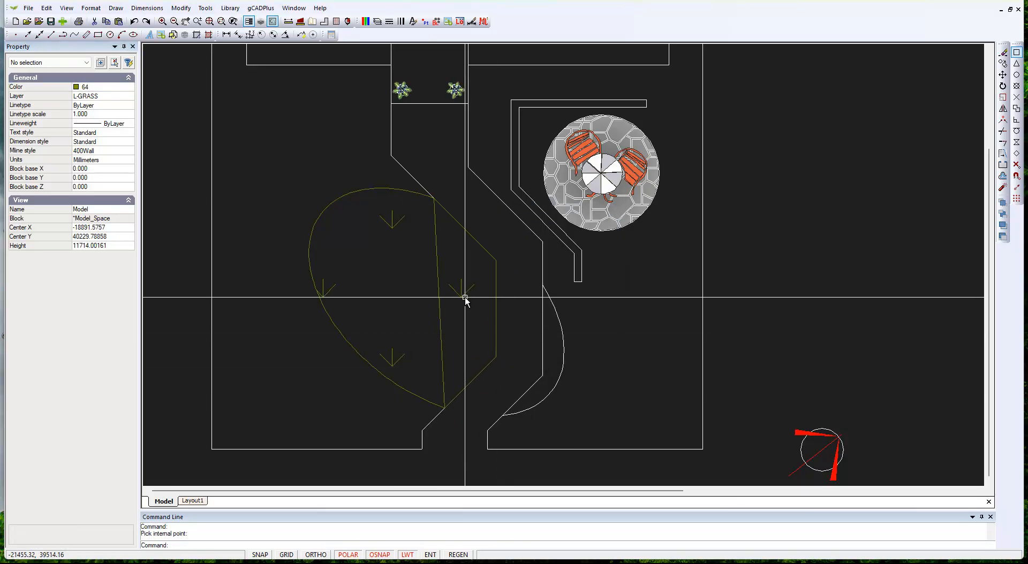
Set the scale of the GRASS hatch left of the path to 20.
left_click(465, 299)
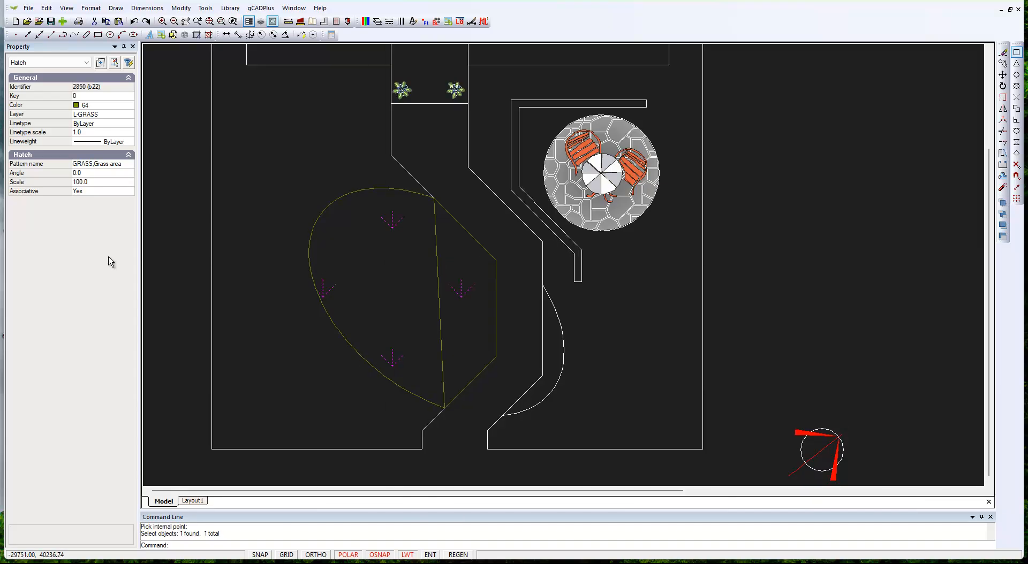
left_click(97, 184)
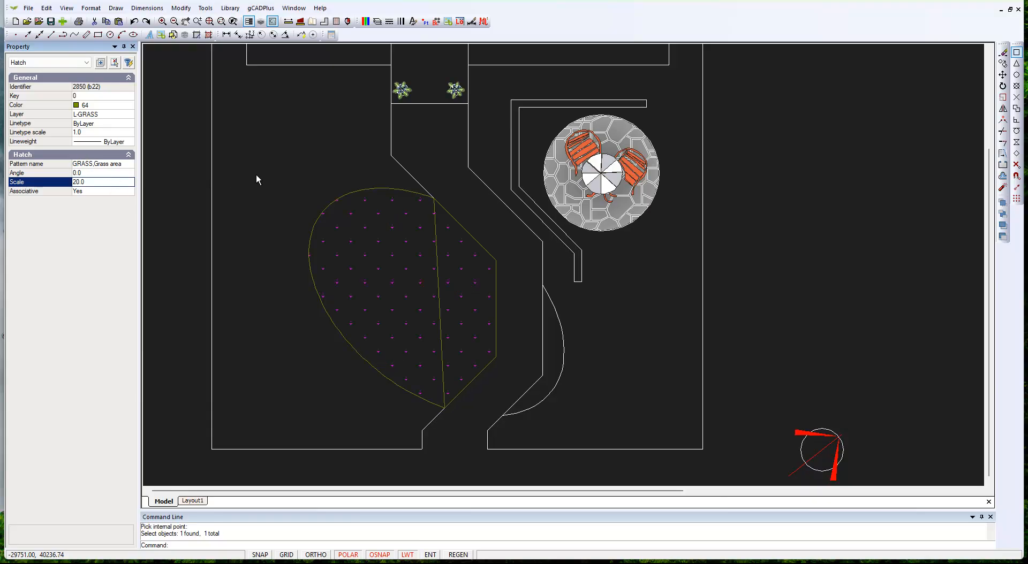
key("Return")
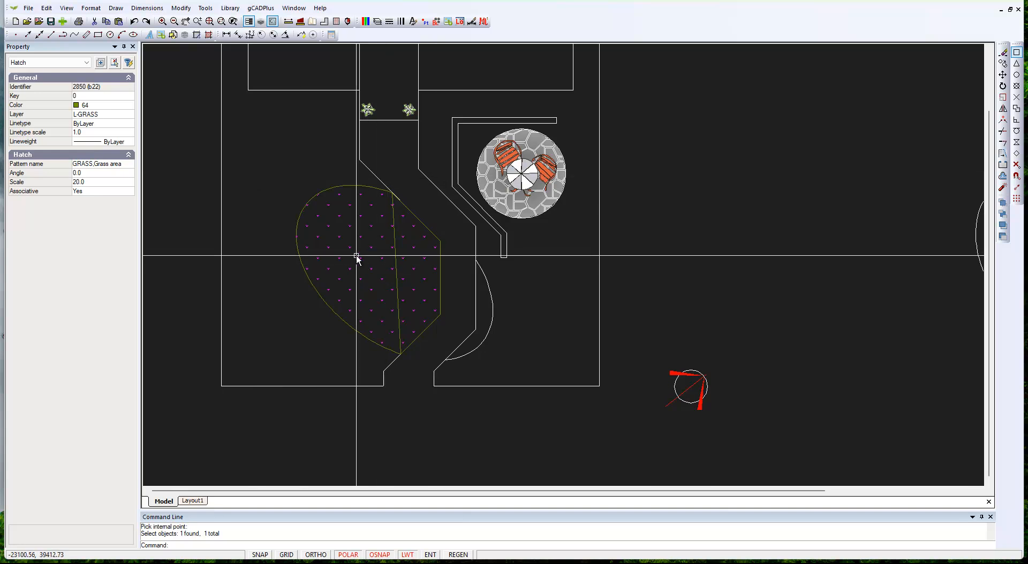
Try to erase the two boundary polylines of the left lawn with its grass hatch still selected.
left_click(405, 249)
left_click(372, 188)
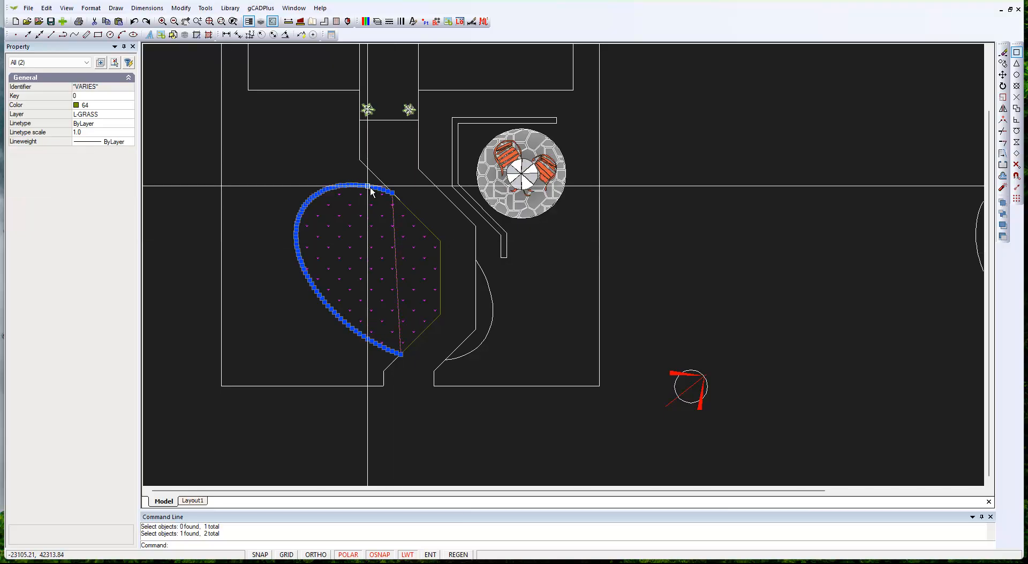
left_click(416, 215)
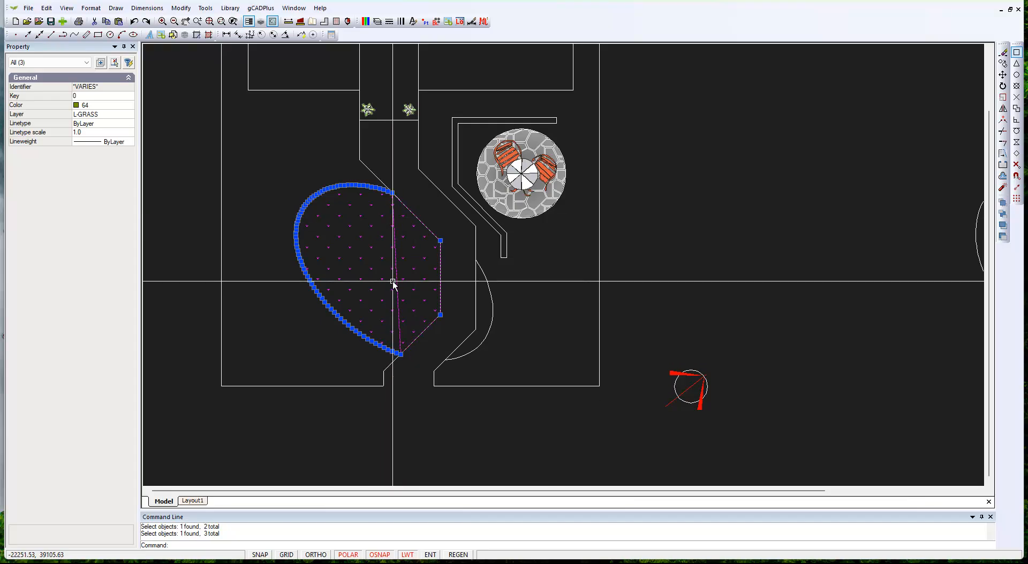
key("Delete")
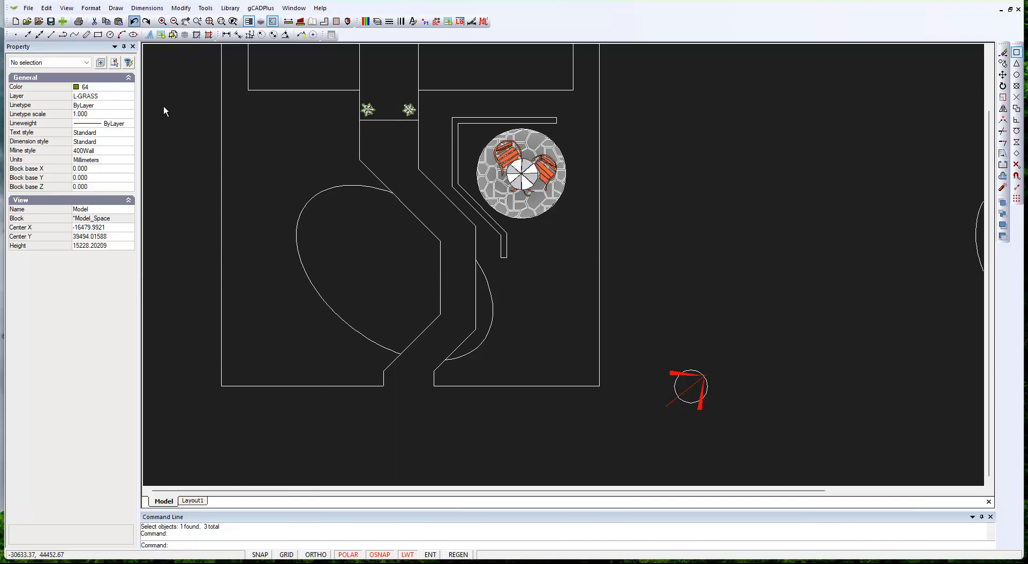
Erase the two closed green boundary polylines around the left lawn, keeping the grass hatch and the original outlines.
left_click(323, 190)
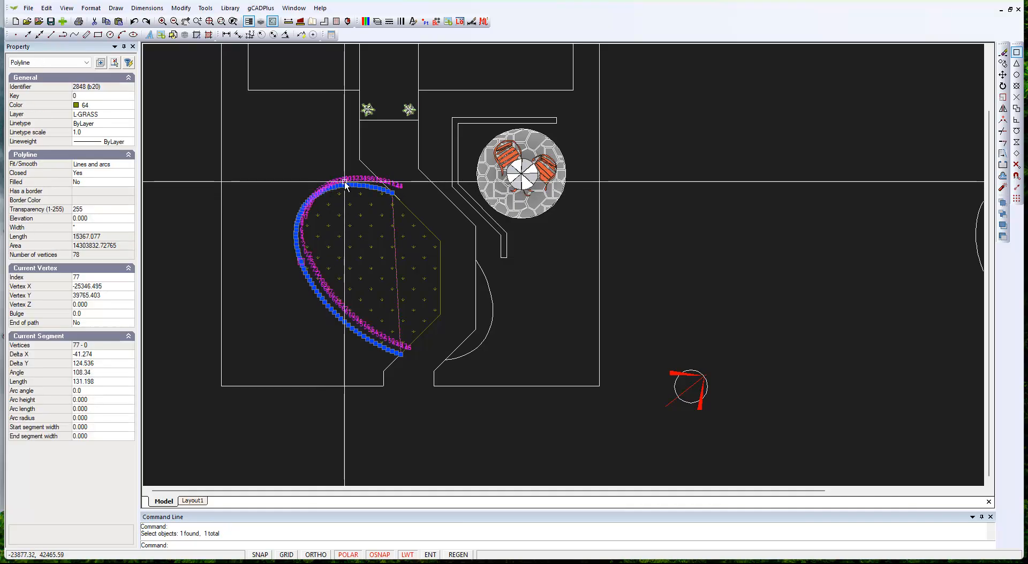
key("Escape")
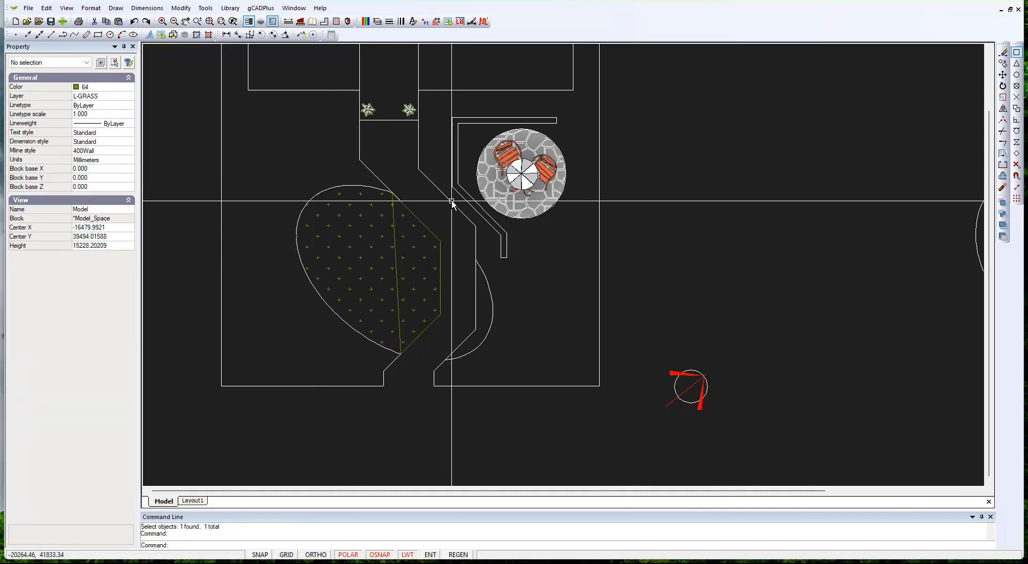
left_click(395, 242)
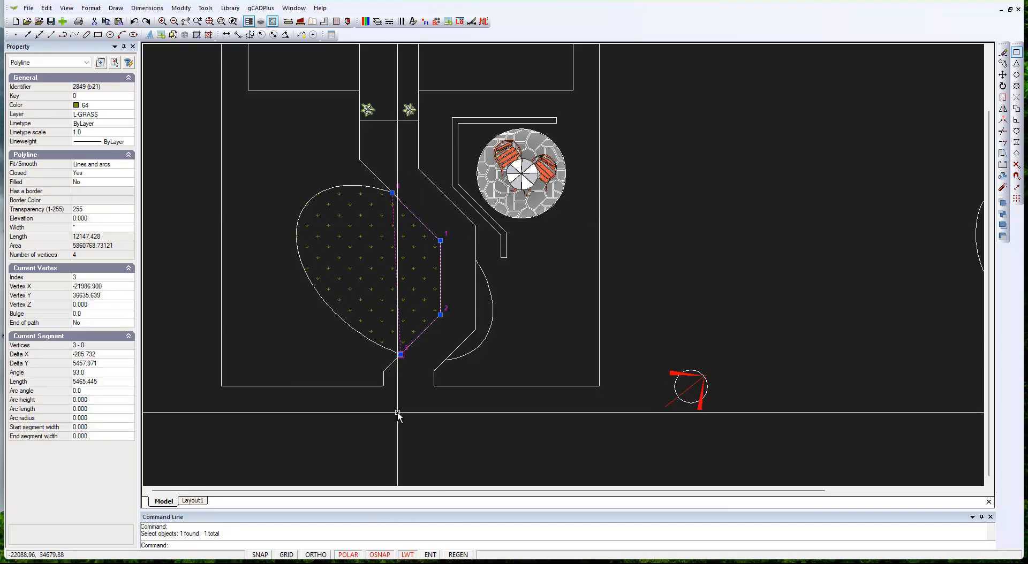
key("Escape")
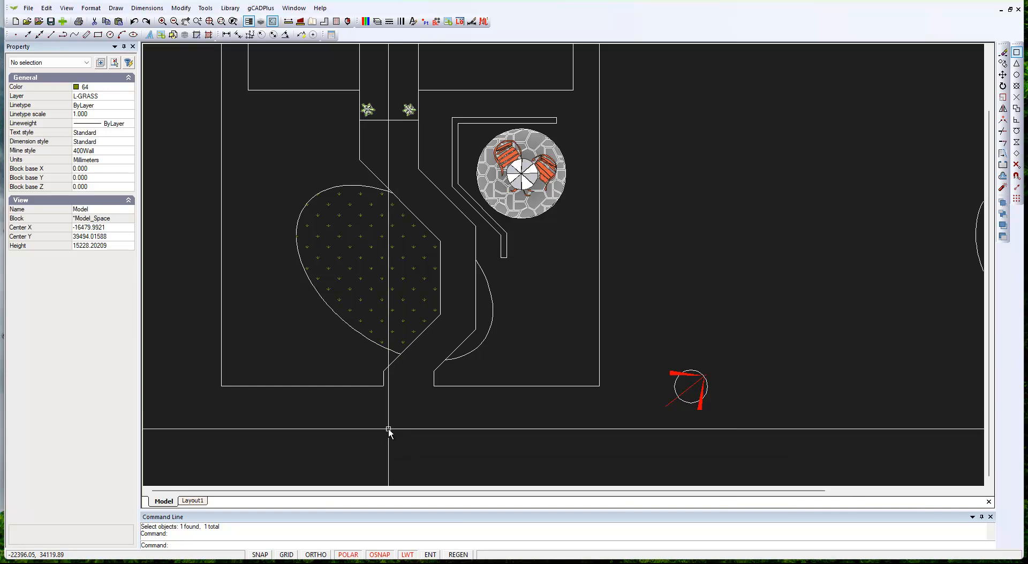
Hatch the small lawn segment right of the path with GRASS at angle 0 and scale 20, and erase its green boundary polyline.
scroll(364, 260, "up", 2)
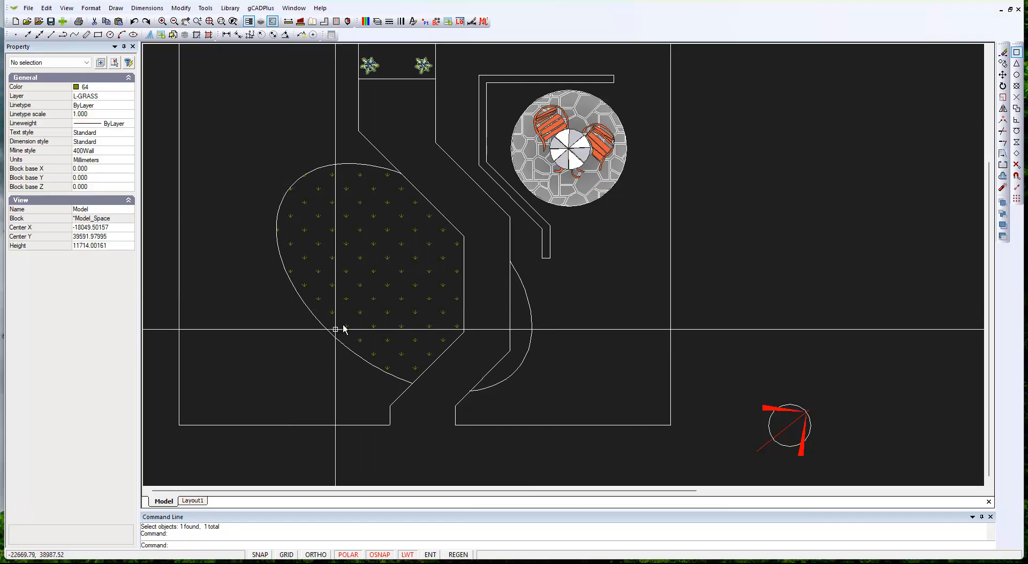
right_click(242, 328)
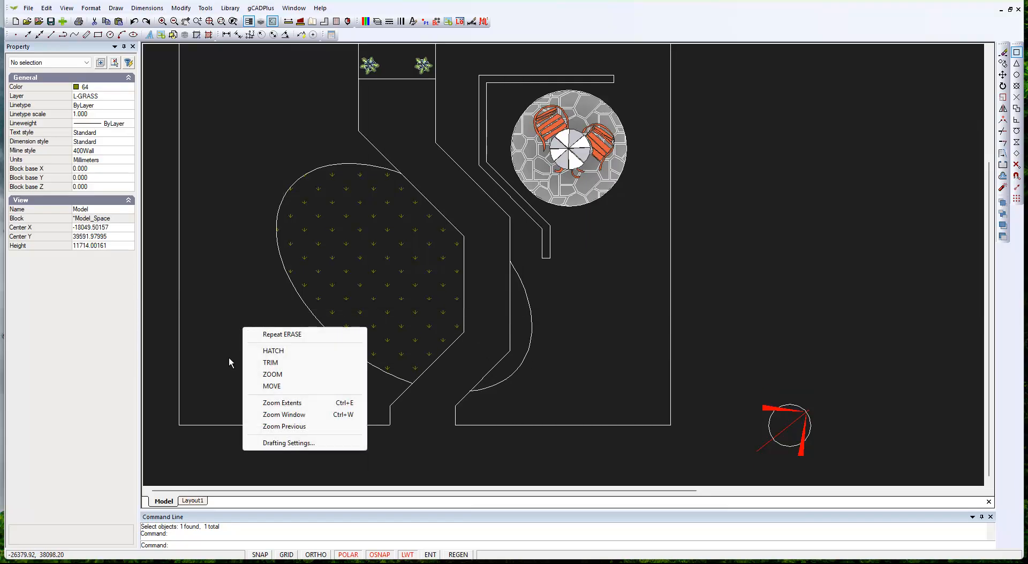
left_click(279, 352)
left_click(584, 255)
left_click(528, 336)
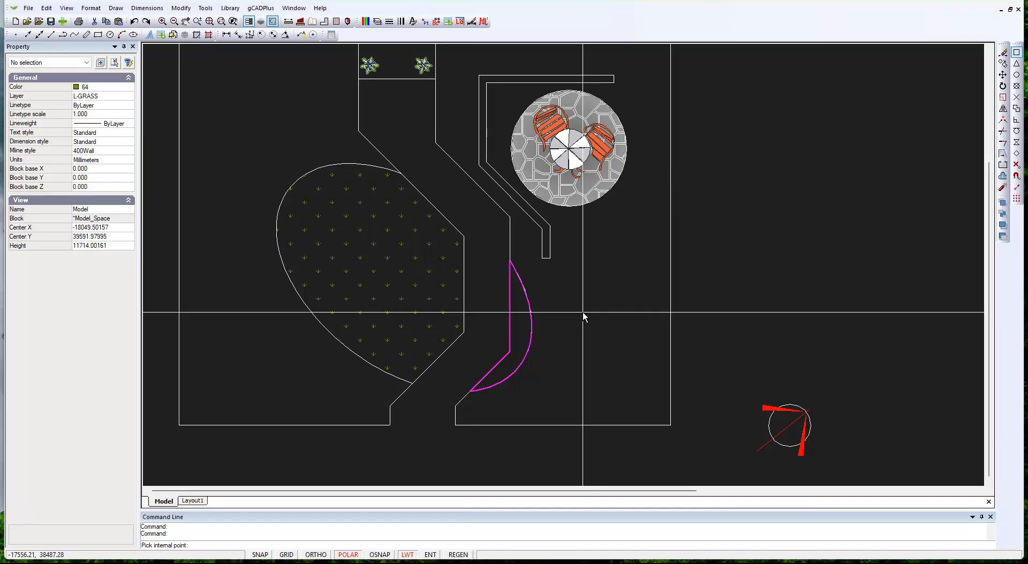
key("Return")
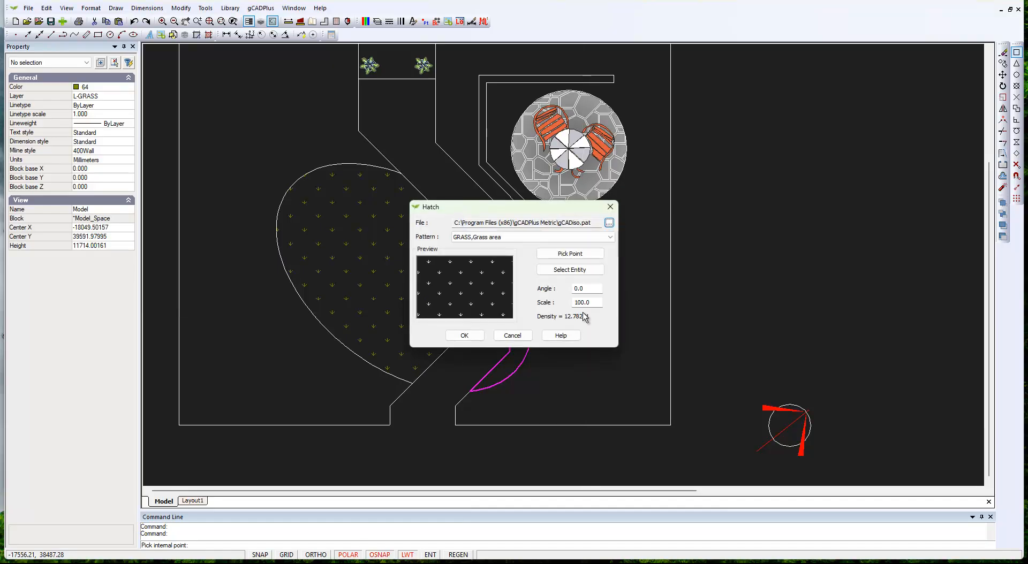
left_click_drag(594, 304, 574, 302)
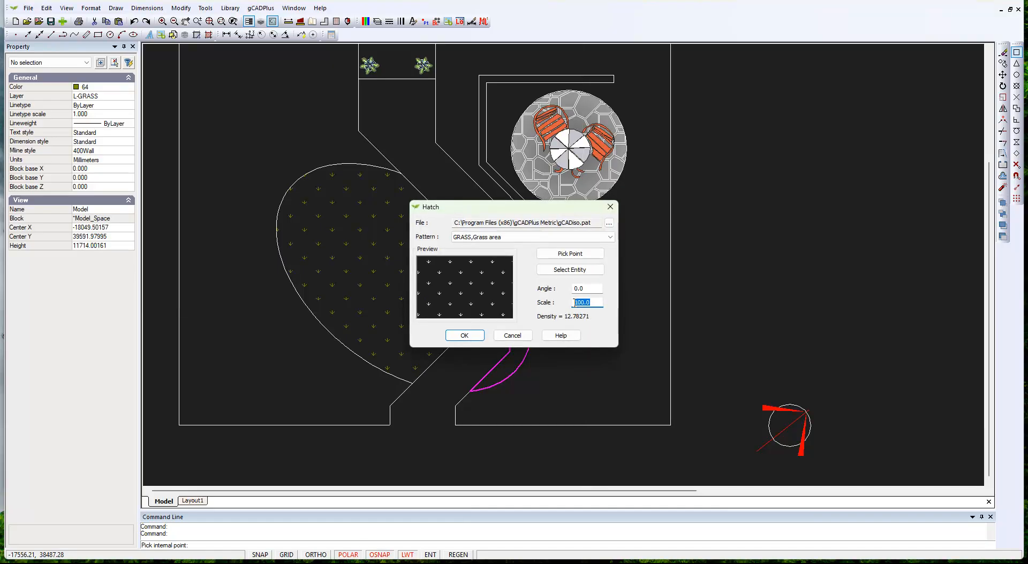
type("20")
left_click(473, 339)
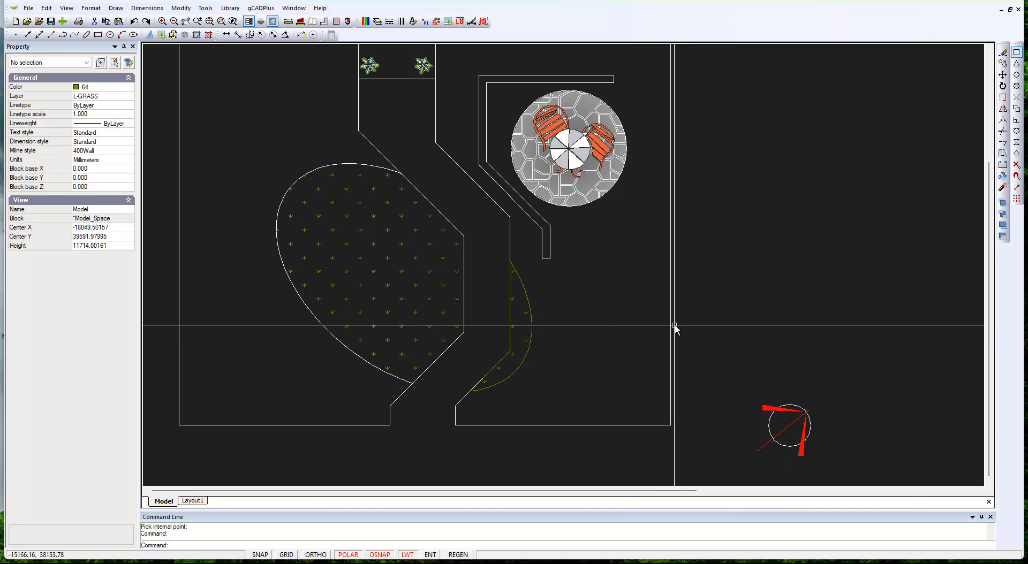
left_click(530, 304)
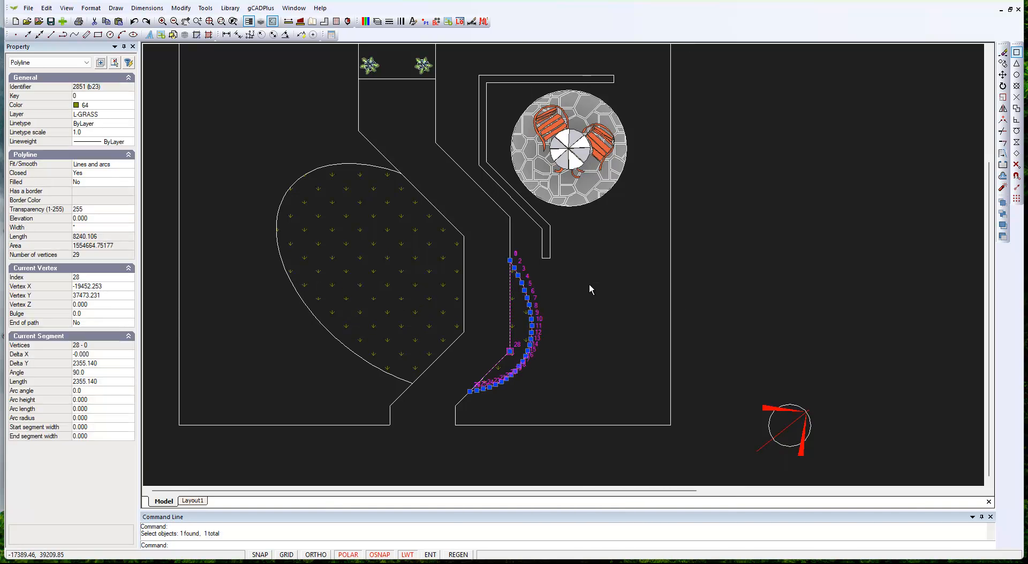
key("Escape")
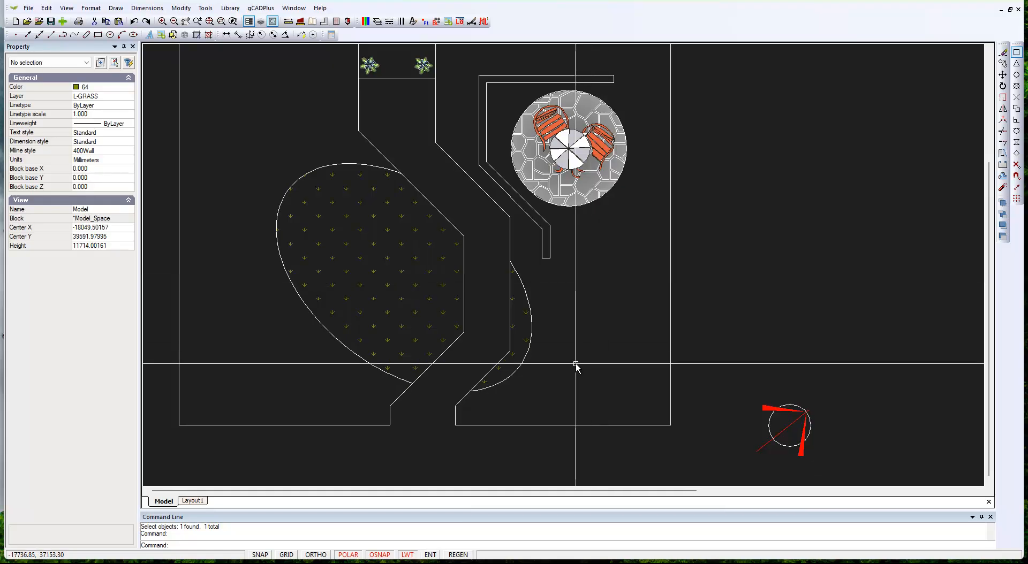
Preview the existing-tree symbols in the Standard plant library and load Existing3.lcd into the drawing's blocks.
middle_click_drag(417, 323, 470, 378)
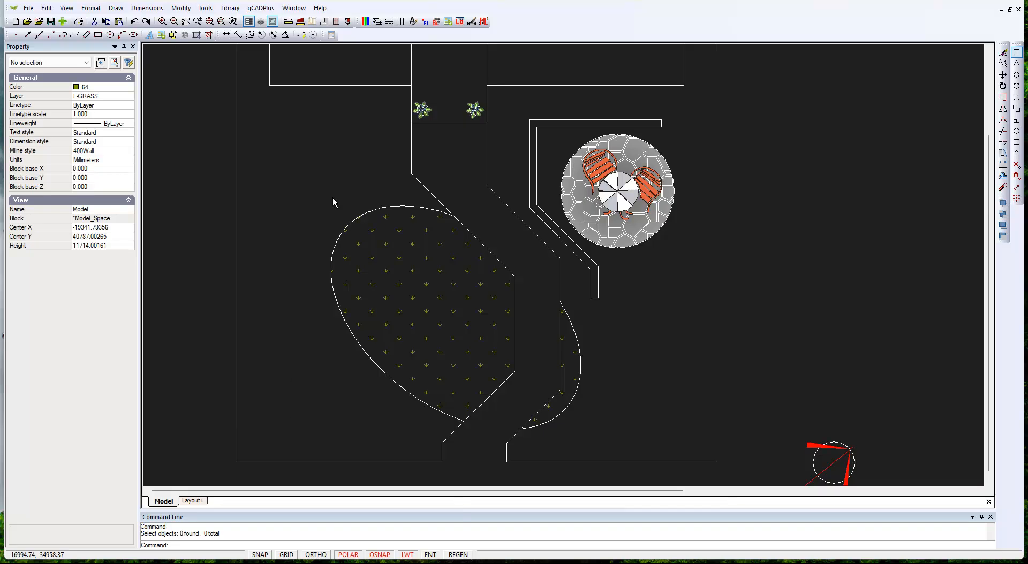
left_click(230, 9)
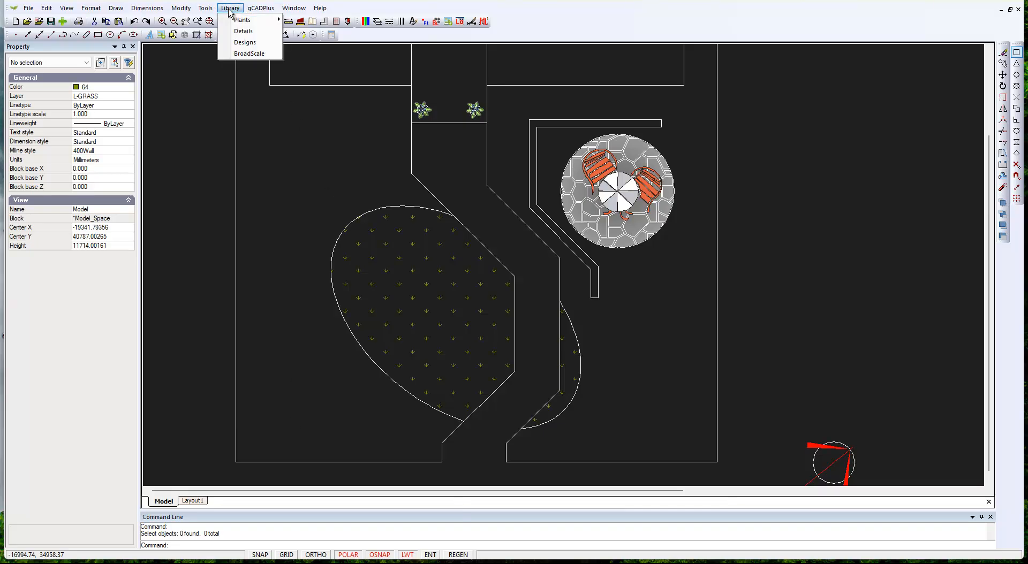
mouse_move(246, 20)
left_click(321, 21)
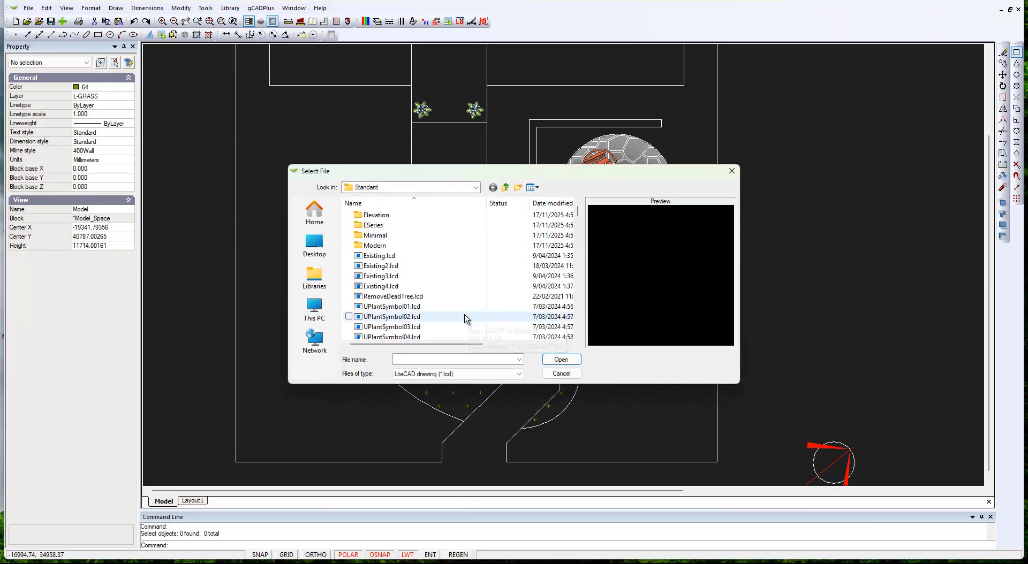
left_click(385, 257)
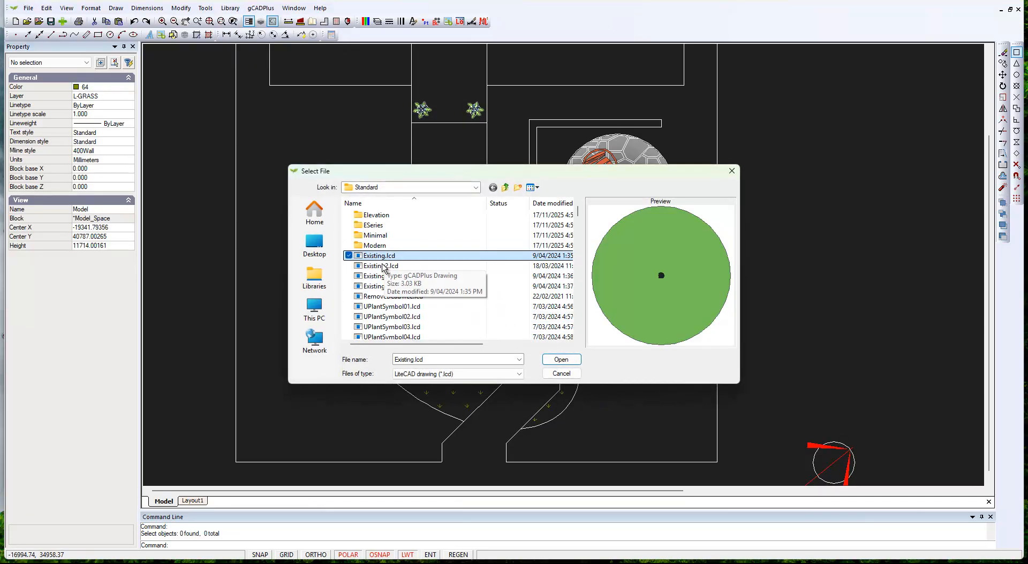
left_click(384, 266)
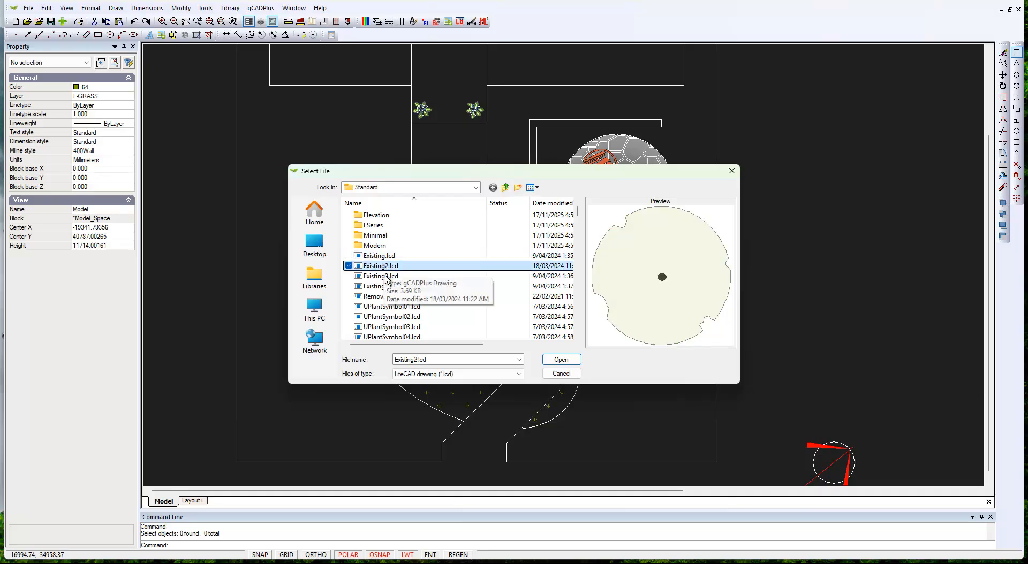
left_click(381, 277)
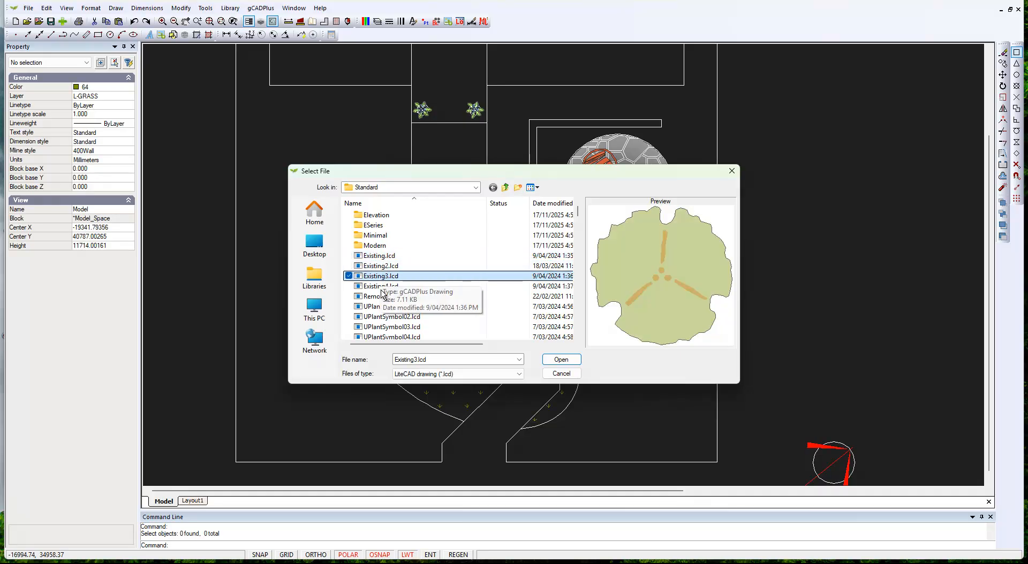
left_click(384, 287)
left_click(381, 277)
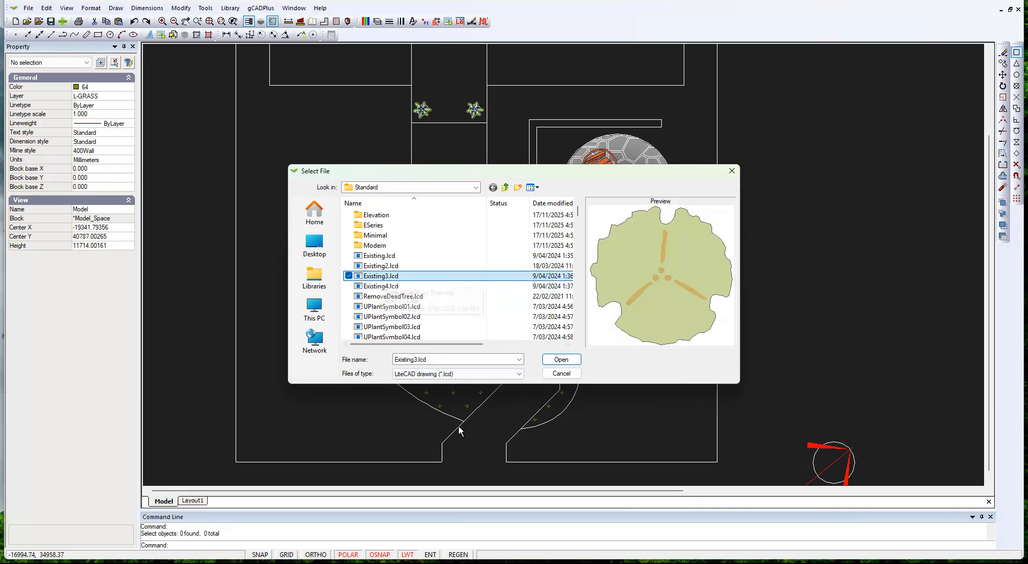
left_click(563, 360)
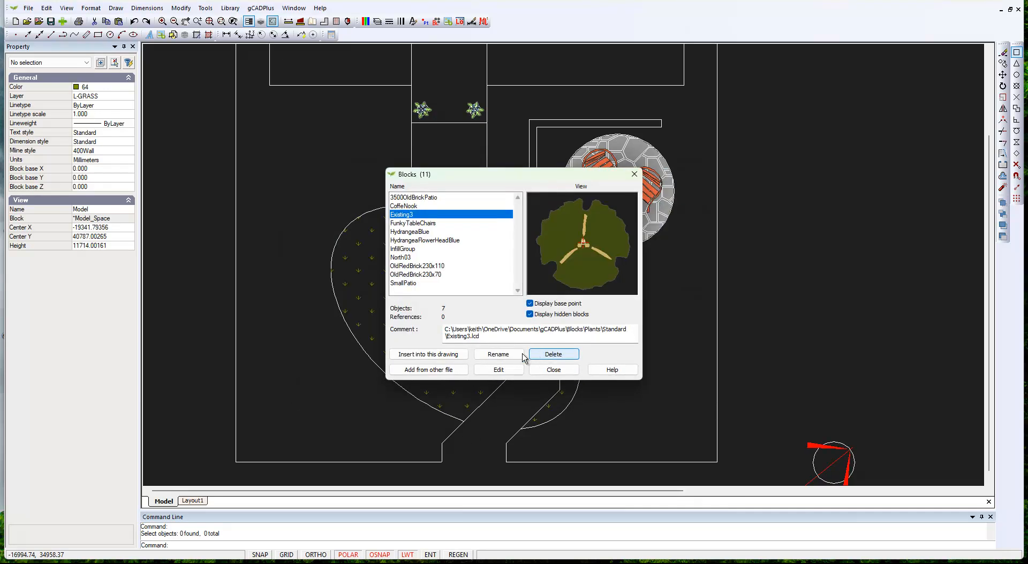
Insert the Existing3 block at uniform scale 1.0 and rotation 0 near the left garden boundary, beside the lower part of the lawn.
left_click(438, 355)
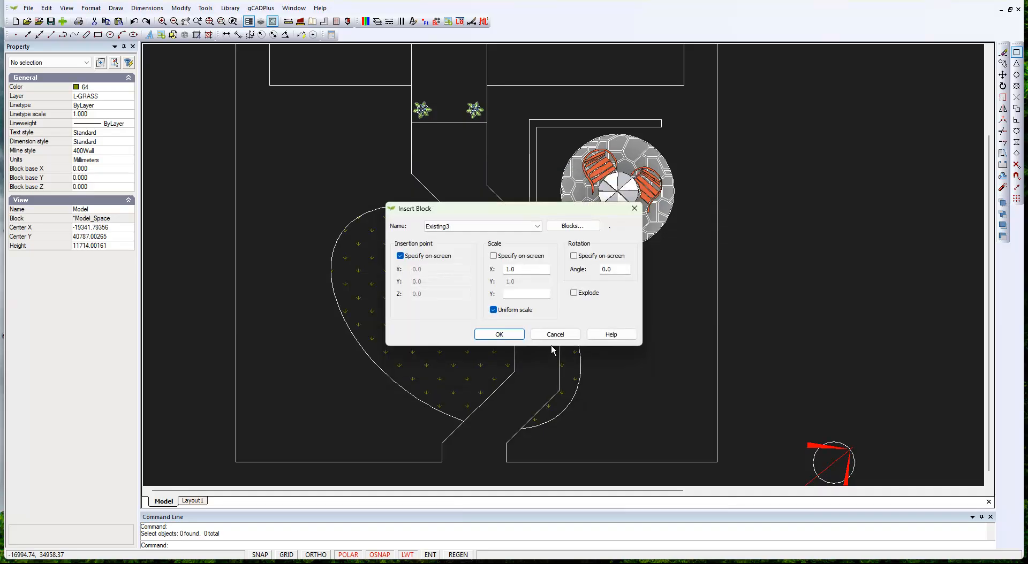
left_click(500, 334)
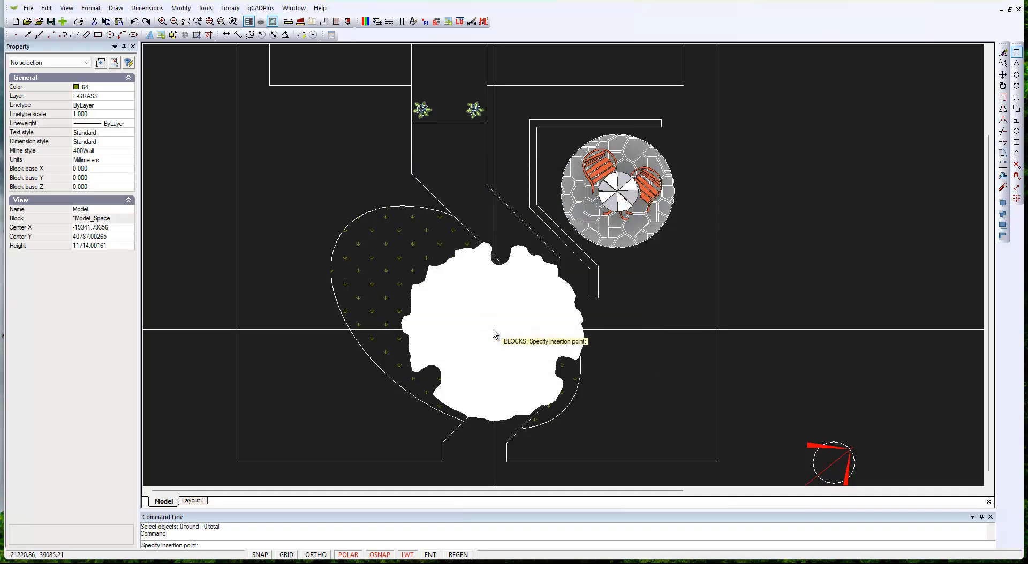
left_click(276, 354)
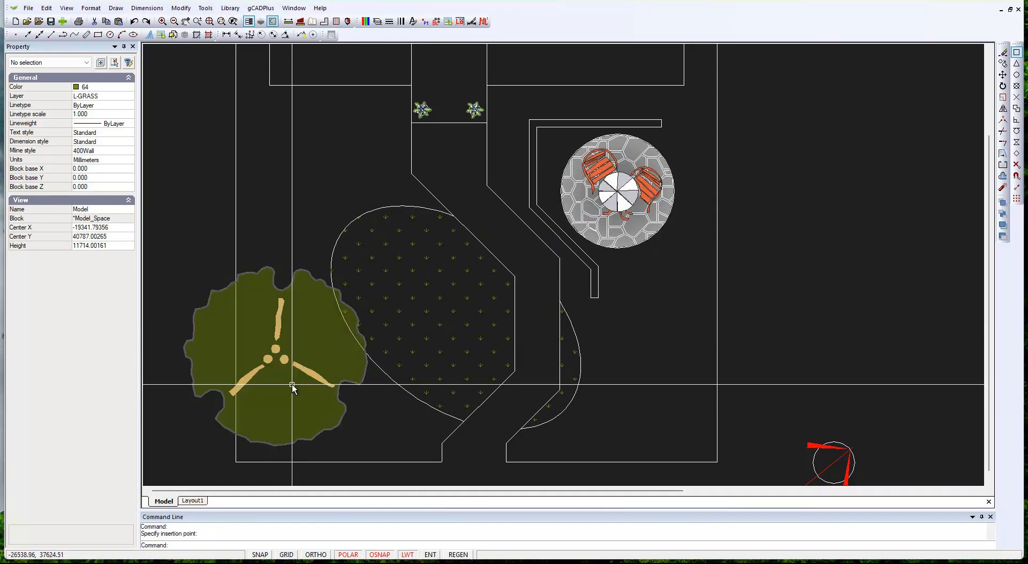
Scale the tree block down to about 0.5 around its insertion point, using its outer edge as the reference.
left_click(302, 343)
right_click(303, 343)
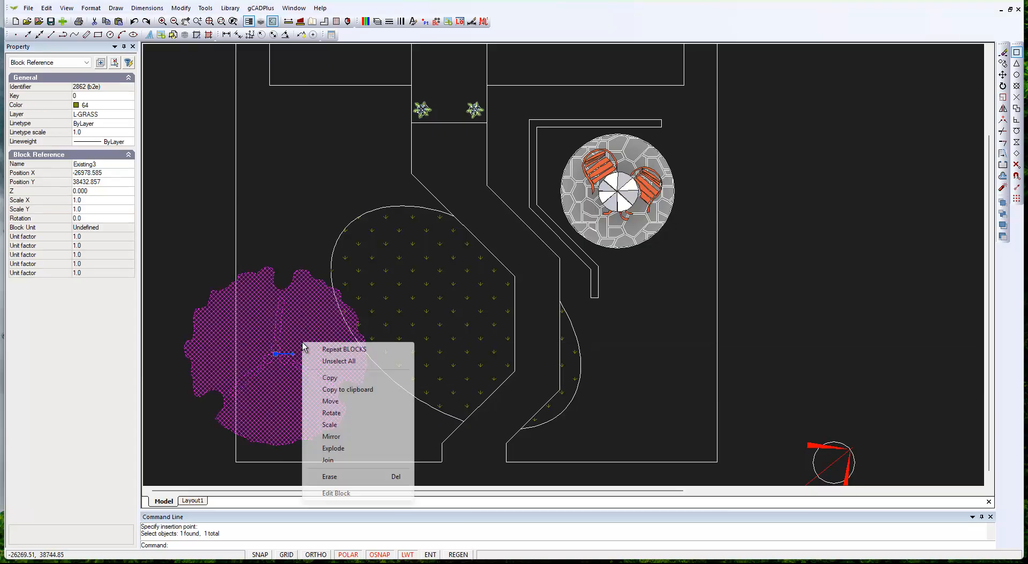
left_click(343, 425)
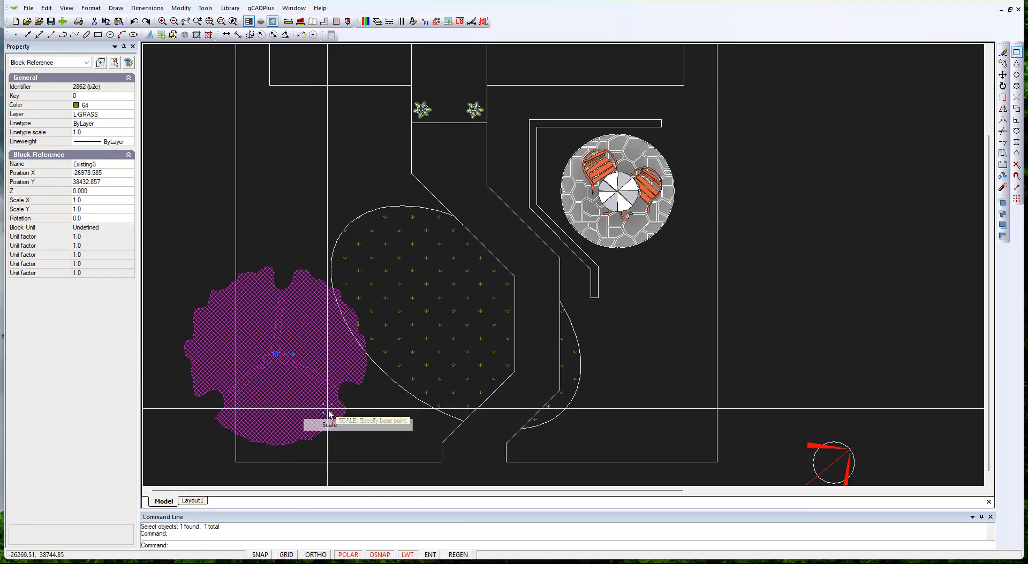
left_click(279, 358)
left_click(363, 373)
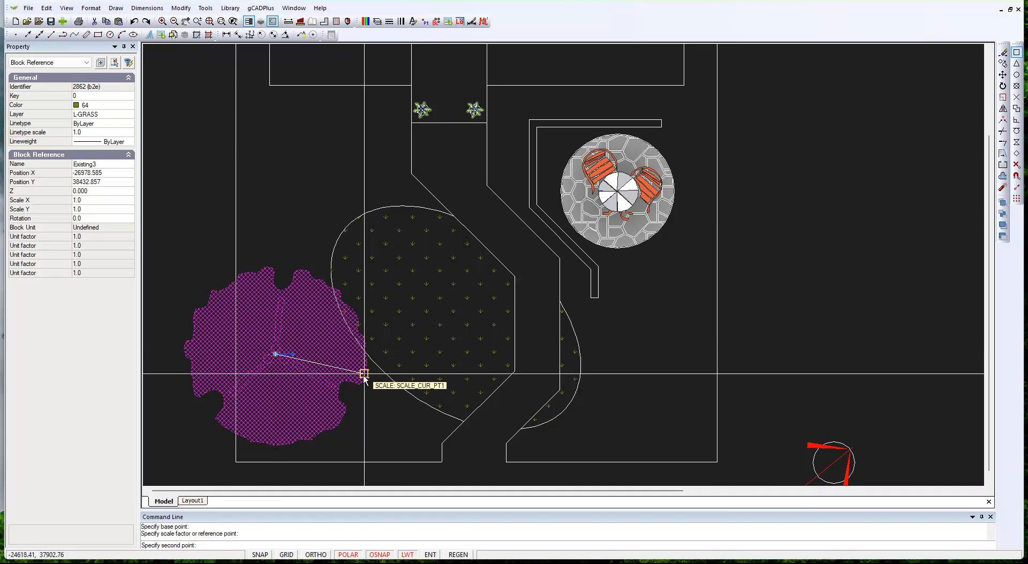
left_click(320, 355)
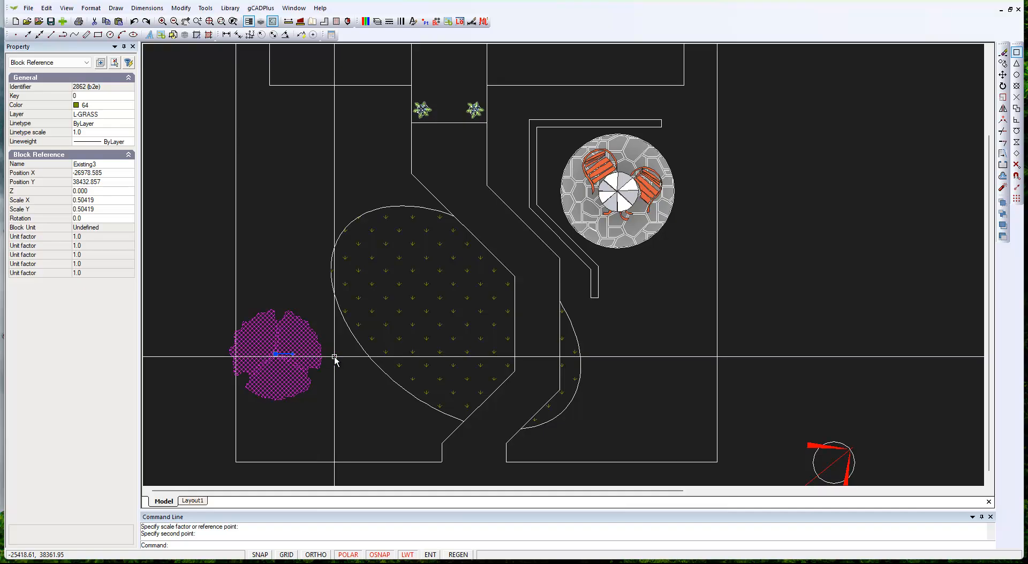
key("Escape")
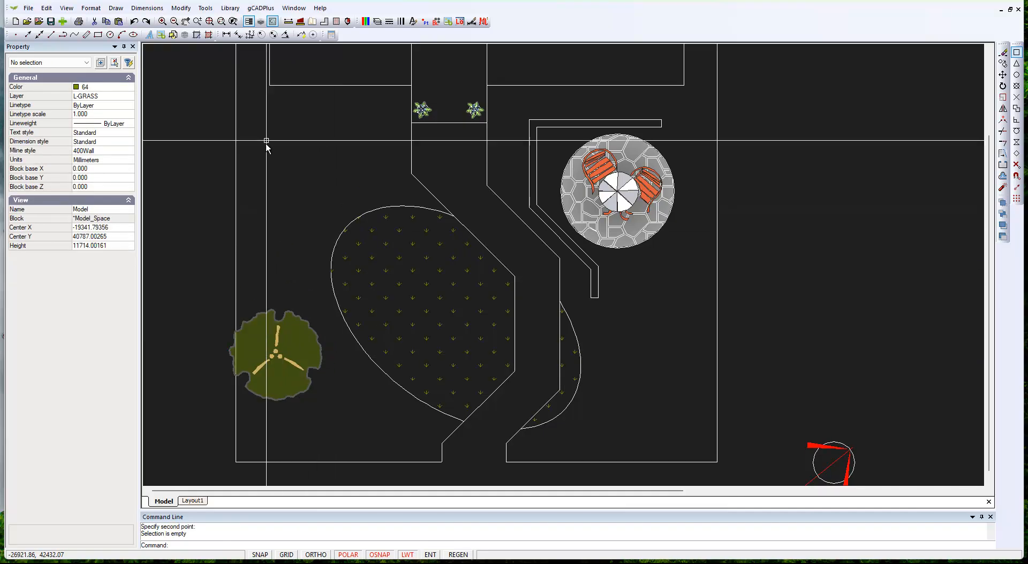
Load Existing4.lcd from the Standard plant library into the drawing's blocks.
left_click(230, 8)
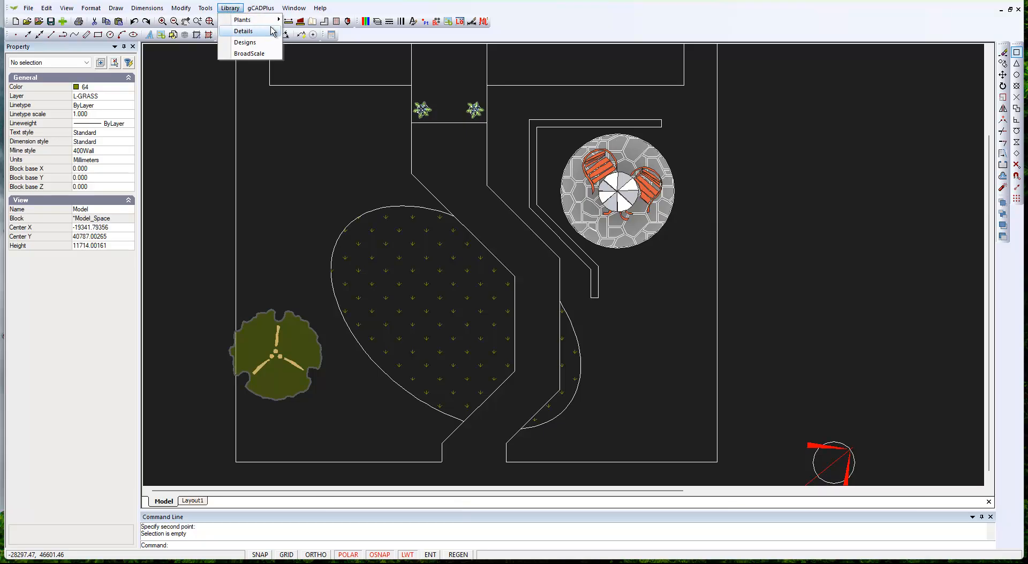
mouse_move(274, 24)
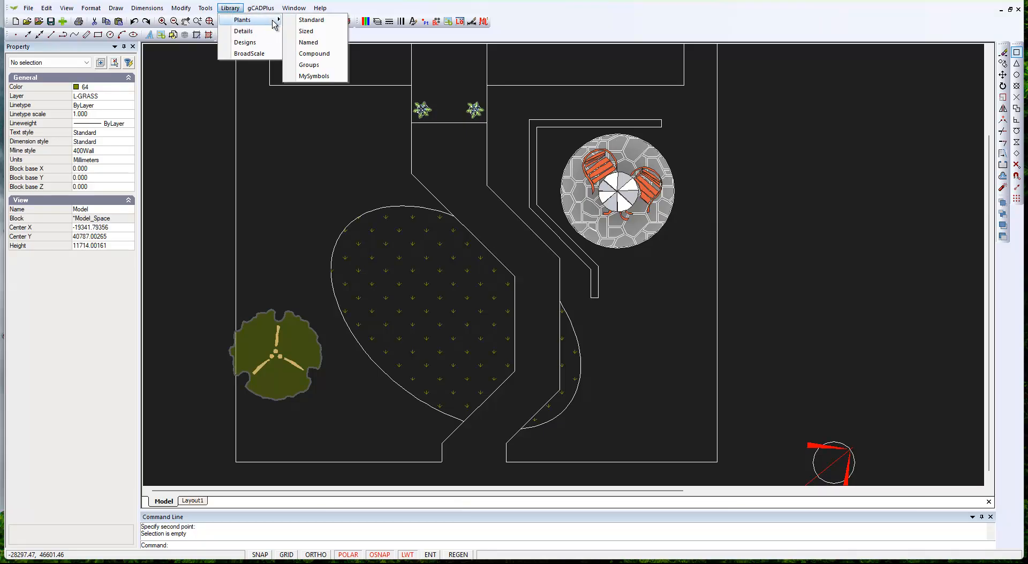
left_click(321, 21)
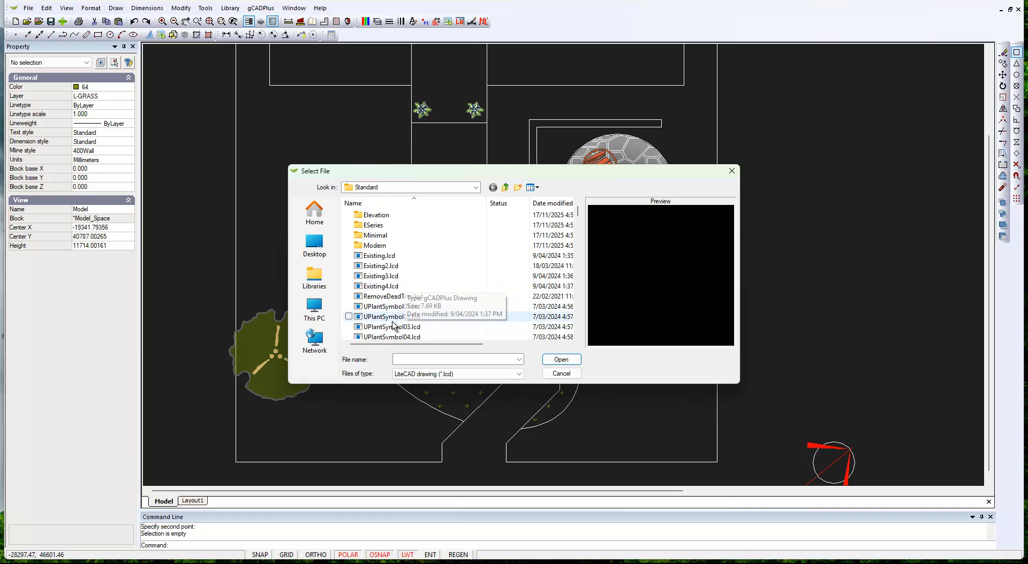
left_click(387, 286)
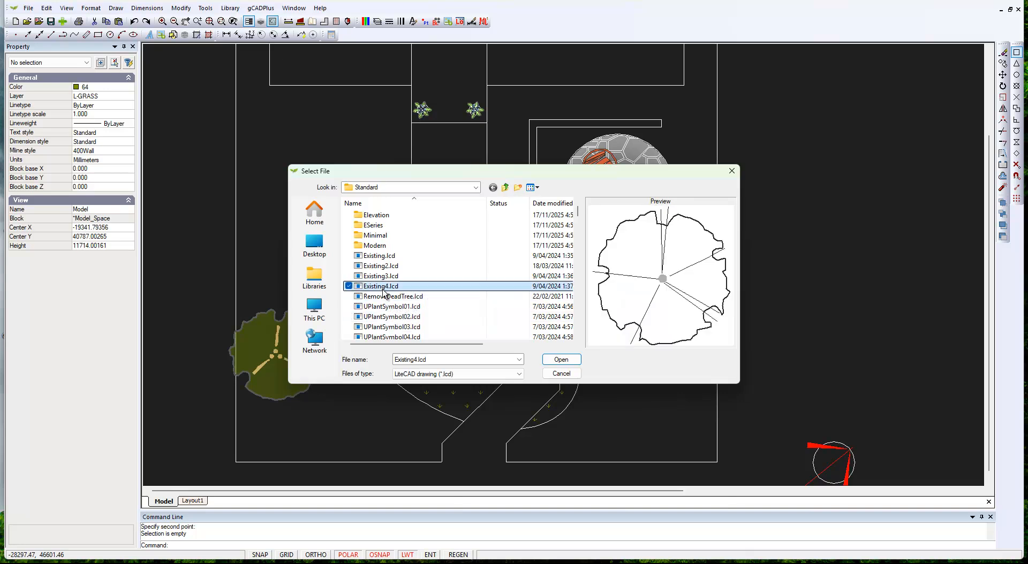
left_click(557, 360)
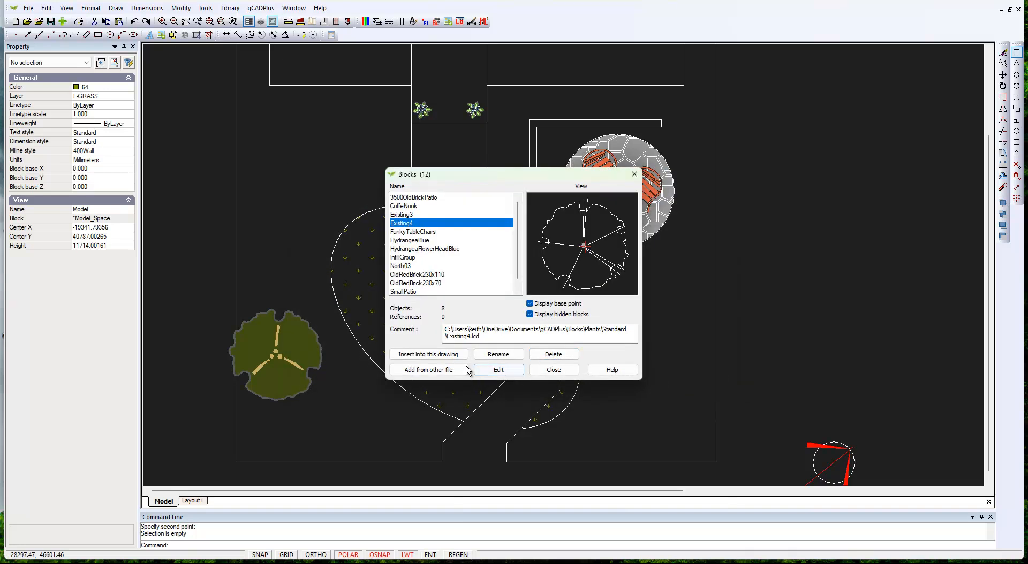
Insert the Existing4 block at uniform scale 1.0 and rotation 0 just below the large green tree, near the left garden boundary.
left_click(451, 355)
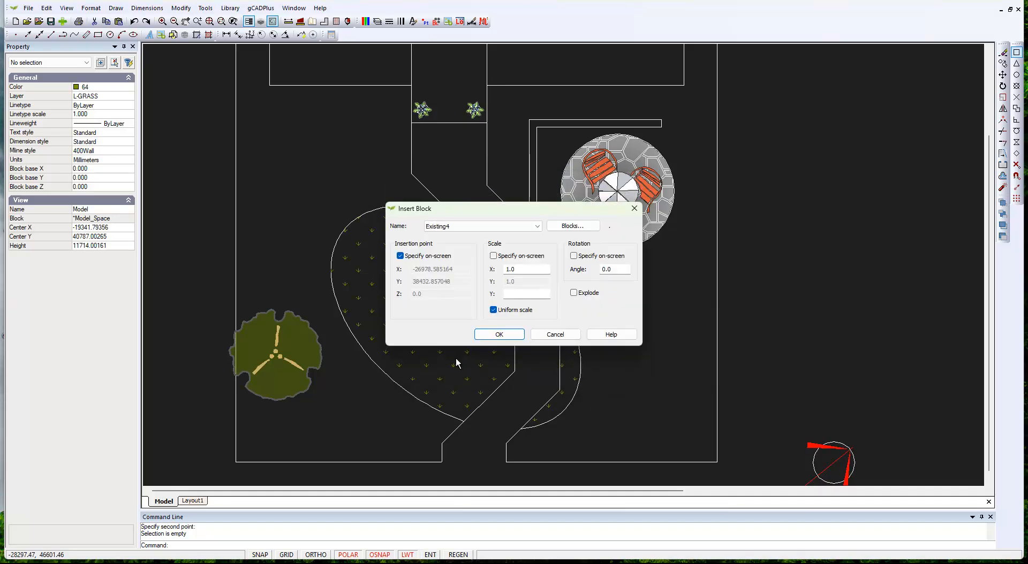
left_click(499, 335)
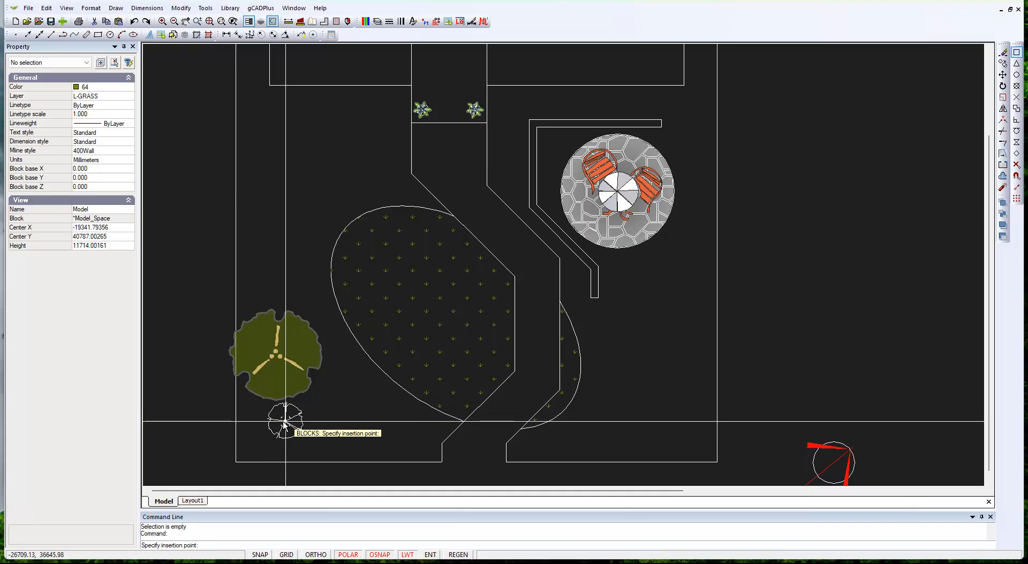
left_click(253, 430)
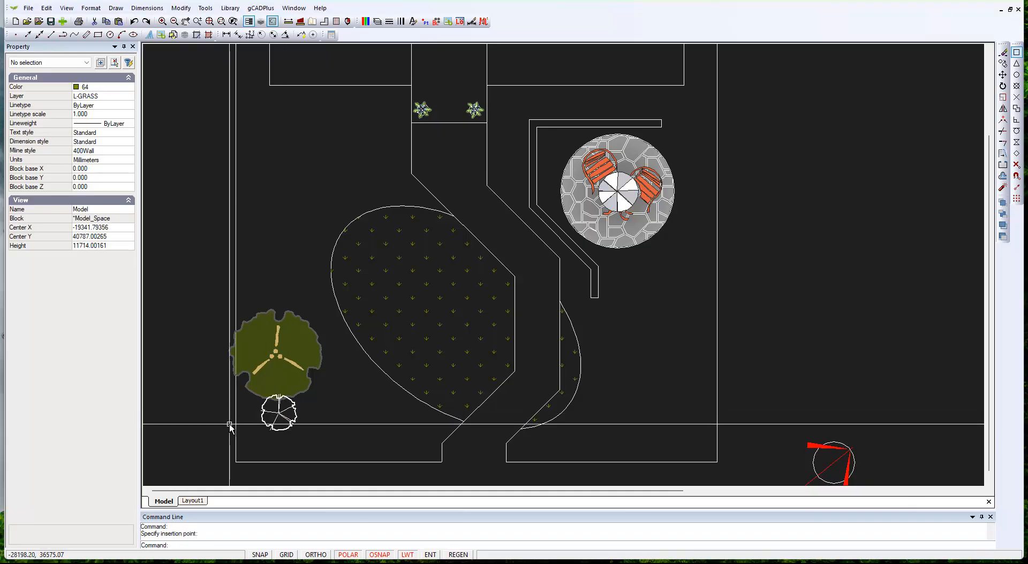
Assign the FENCELINE1 linetype to the two front boundary lines on either side of the path entrance.
scroll(246, 411, "down", 1)
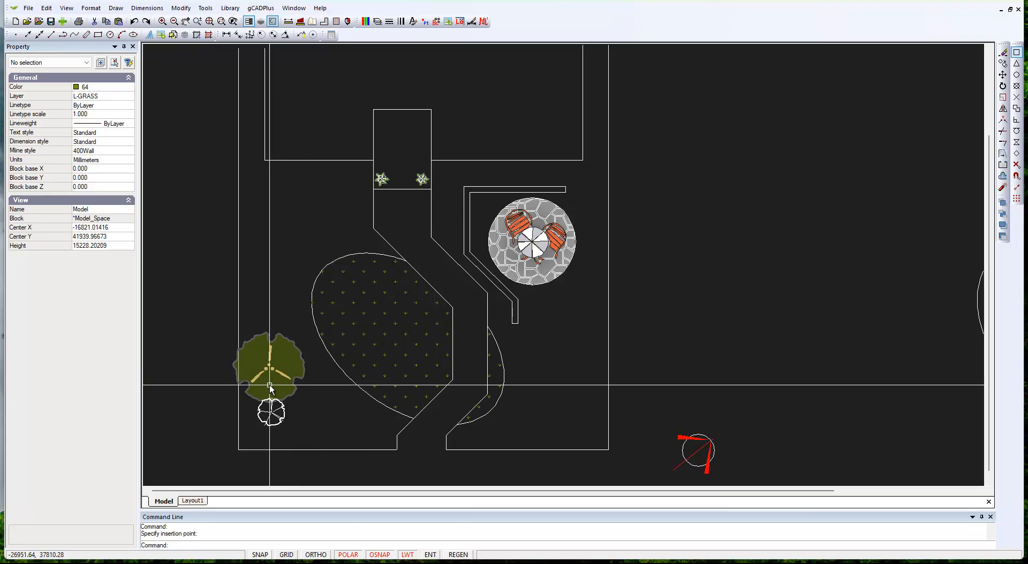
scroll(270, 389, "up", 3)
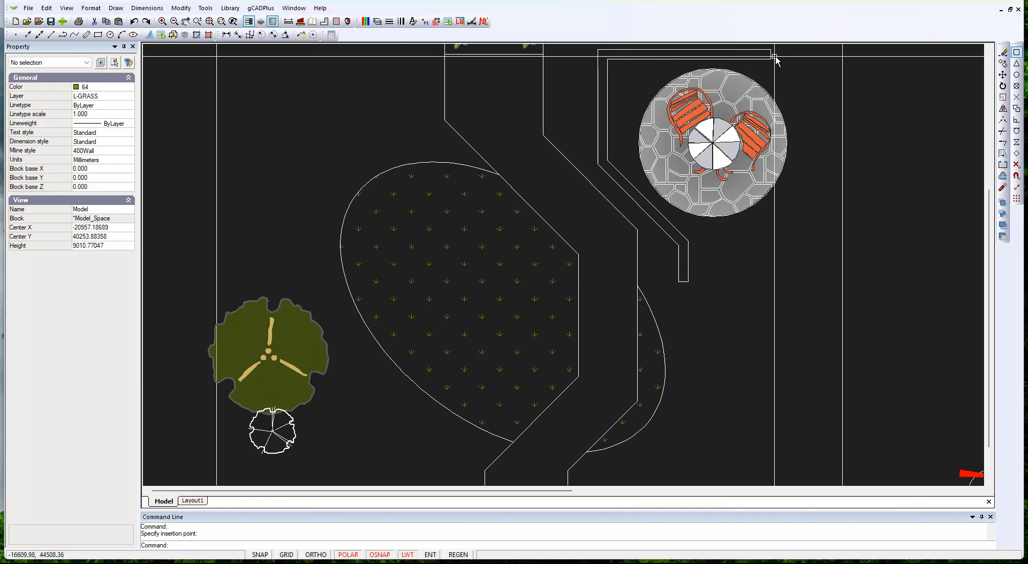
scroll(560, 284, "down", 1)
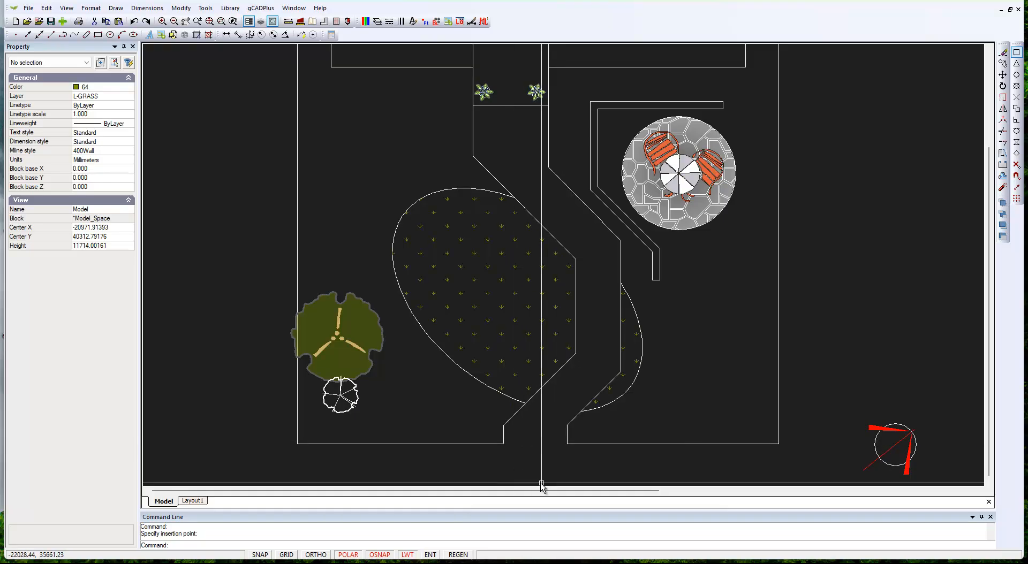
left_click(646, 444)
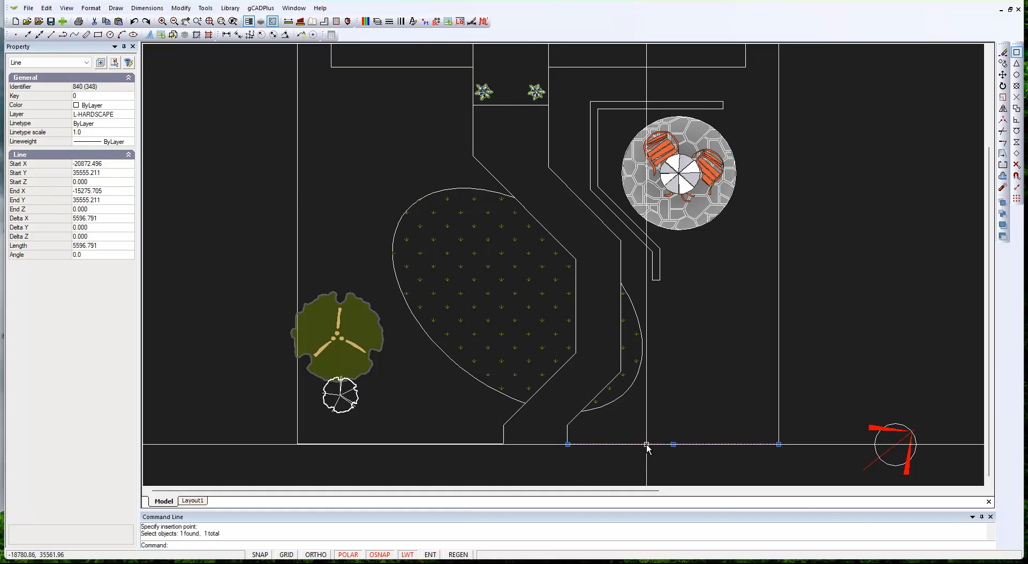
left_click(423, 444)
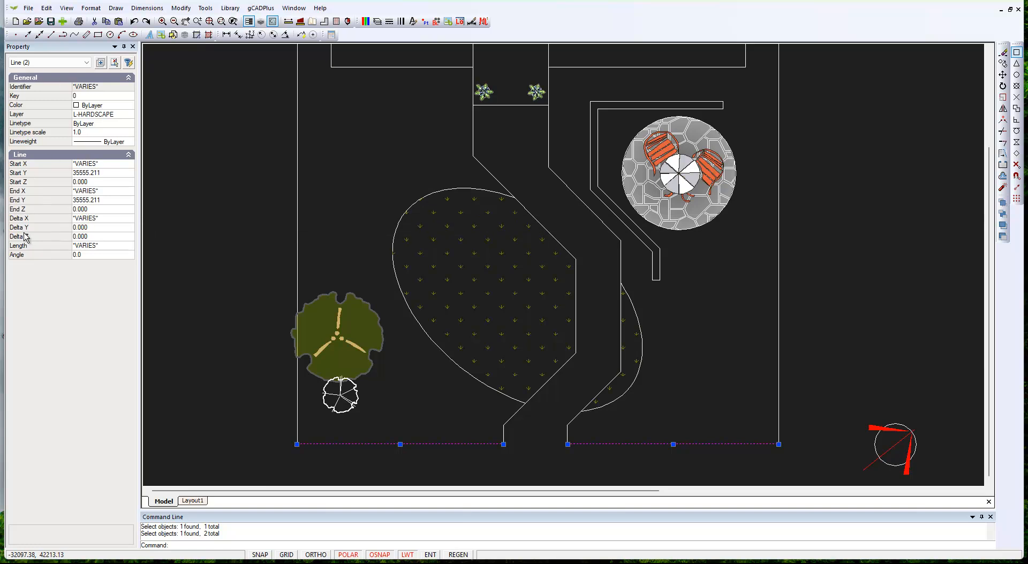
left_click(132, 127)
left_click(130, 125)
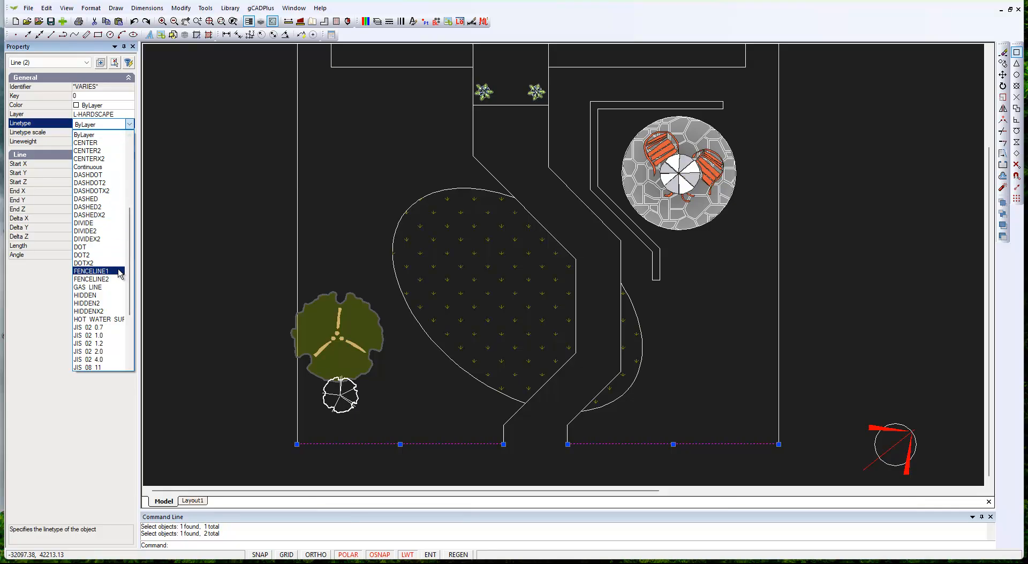
left_click(98, 271)
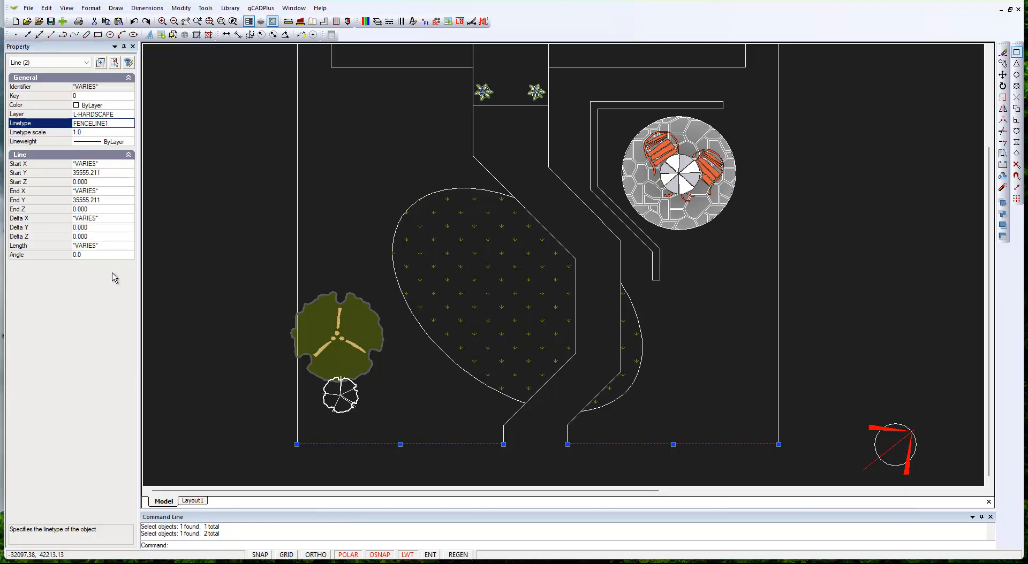
Set the linetype scale of the two front fence lines to 10.
left_click(94, 135)
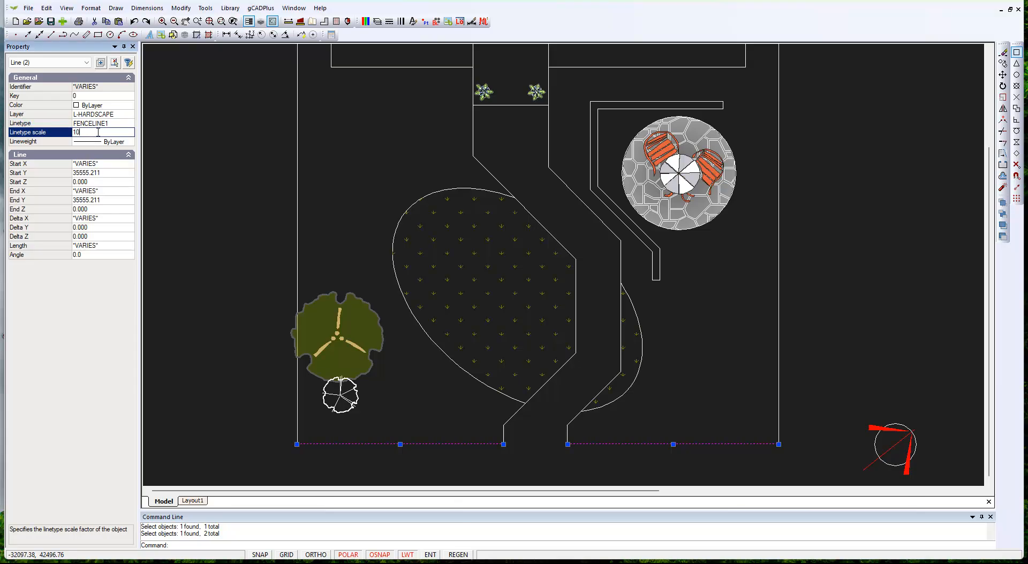
key("Return")
key("Escape")
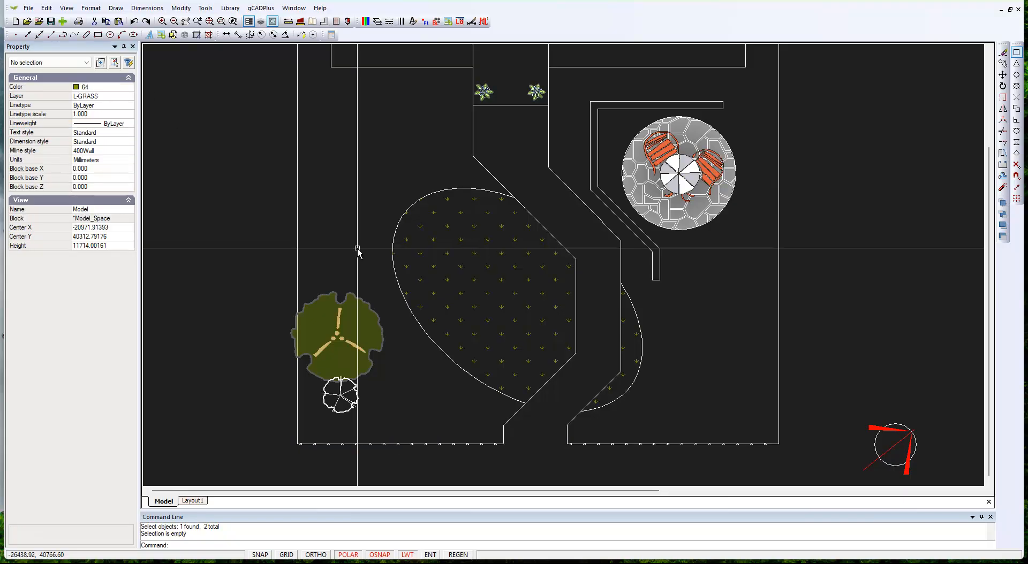
Reselect both front fence lines and set their linetype scale to 50.
scroll(659, 466, "up", 3)
scroll(691, 444, "up", 4)
scroll(827, 413, "down", 7)
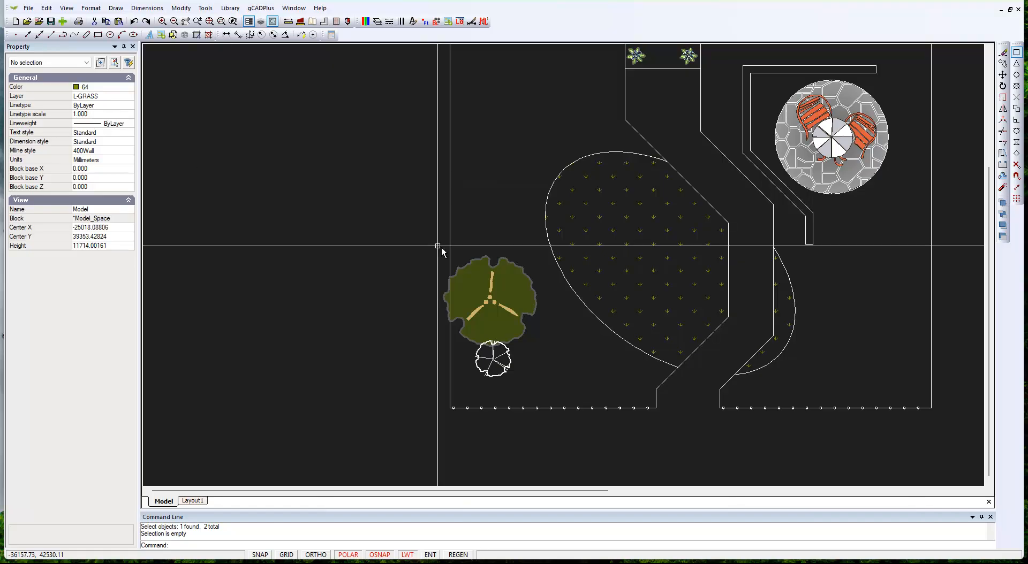
left_click(625, 407)
left_click(785, 416)
left_click(780, 410)
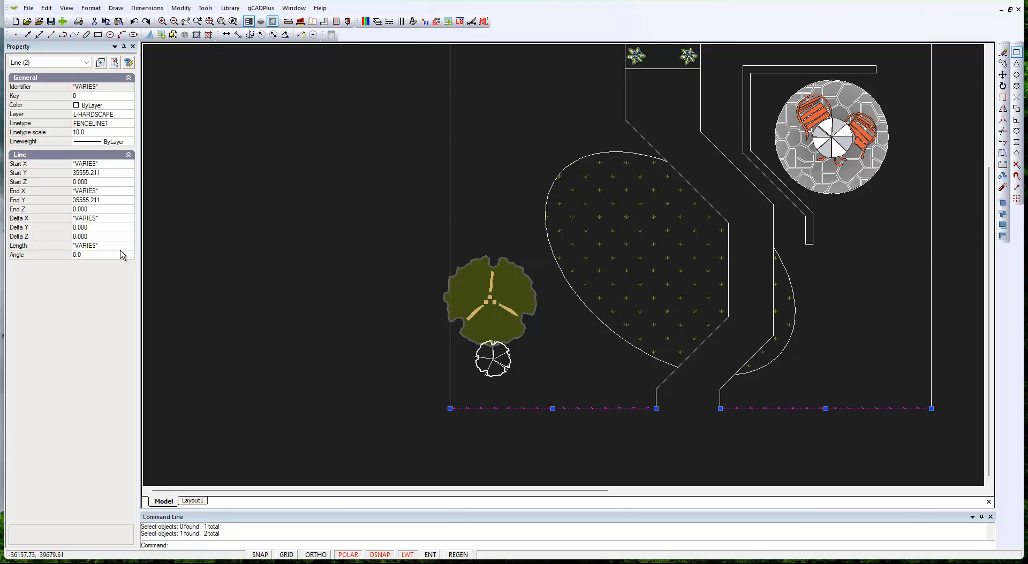
left_click(95, 131)
type("5")
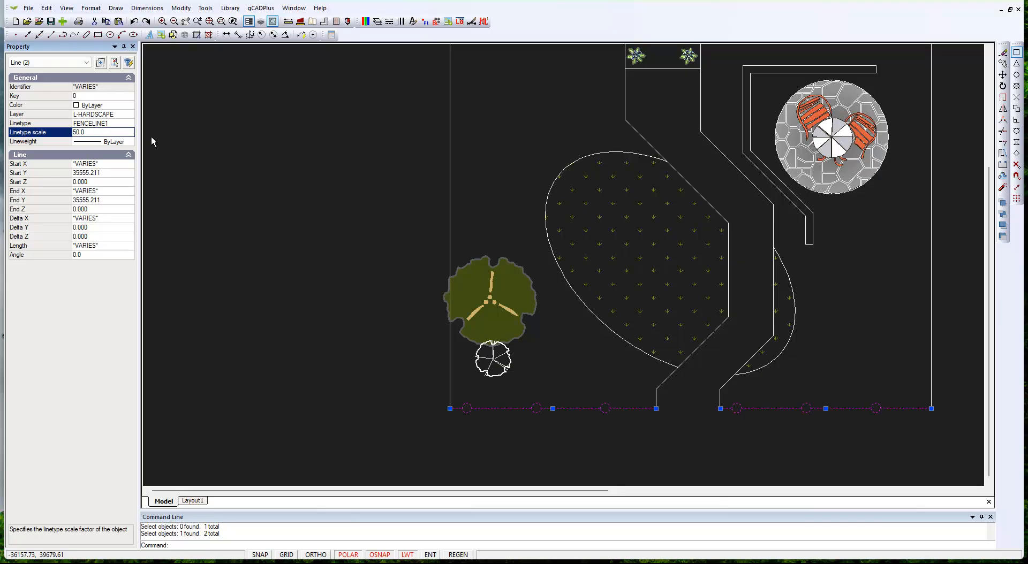
key("Escape")
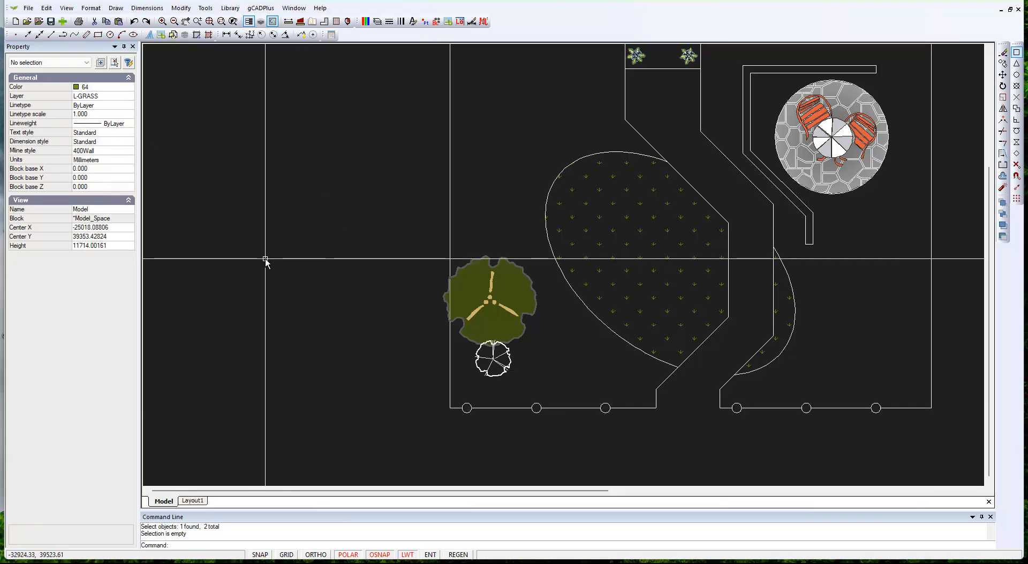
Examine the plan's appearance on Layout1 and review the layout's entry in the Layouts manager.
scroll(247, 261, "down", 1)
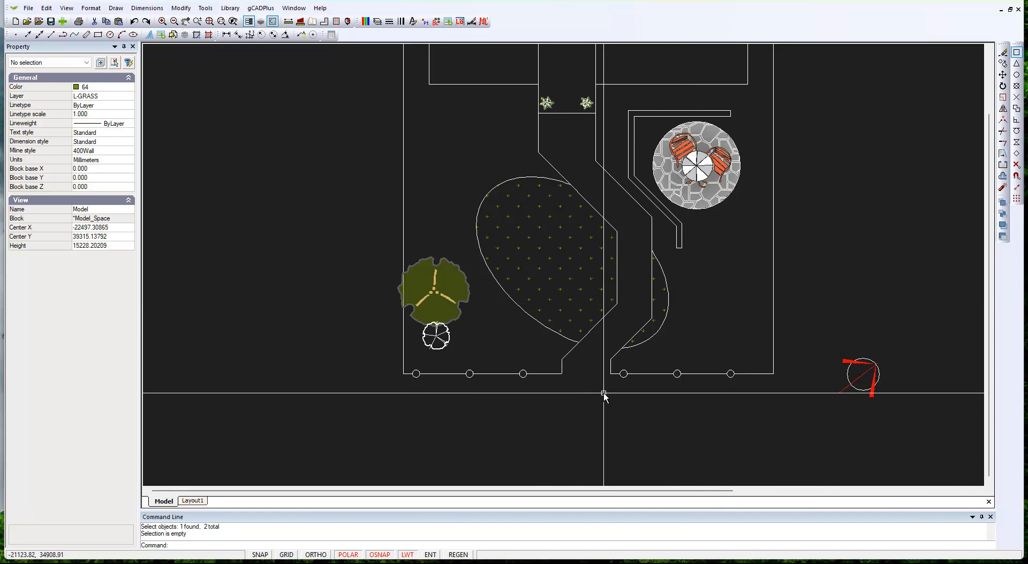
left_click(192, 502)
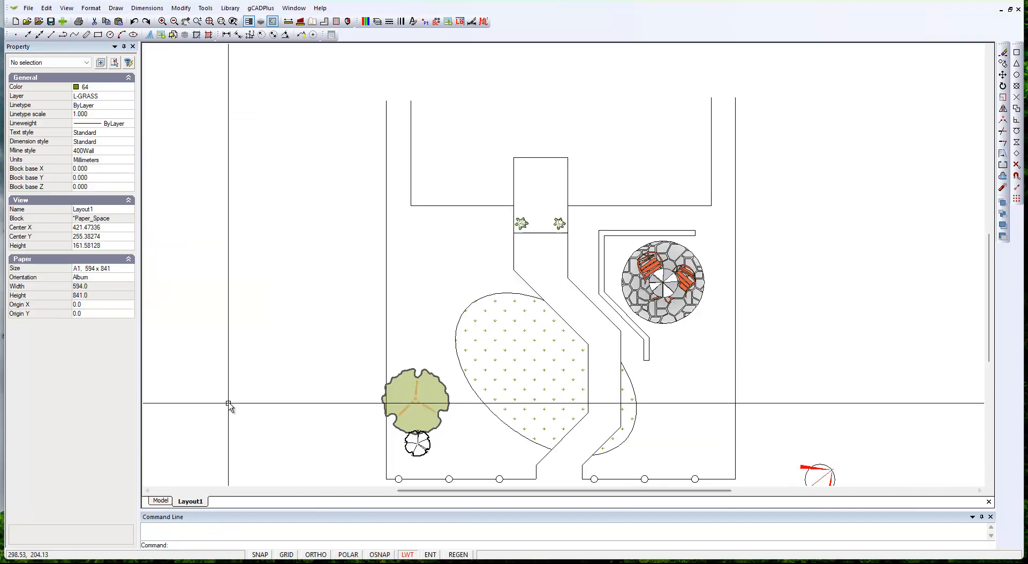
middle_click_drag(268, 389, 273, 284)
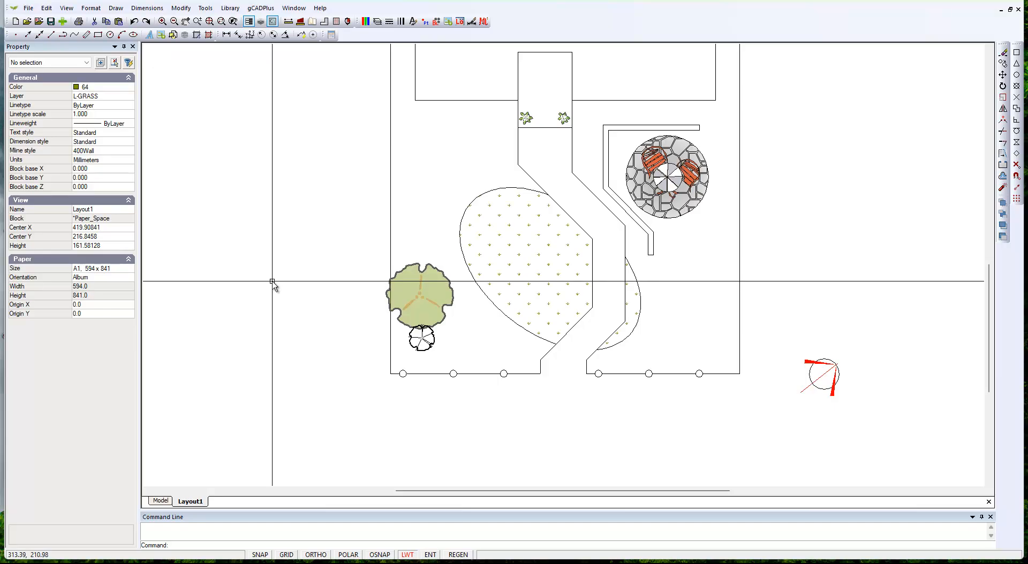
scroll(288, 290, "up", 2)
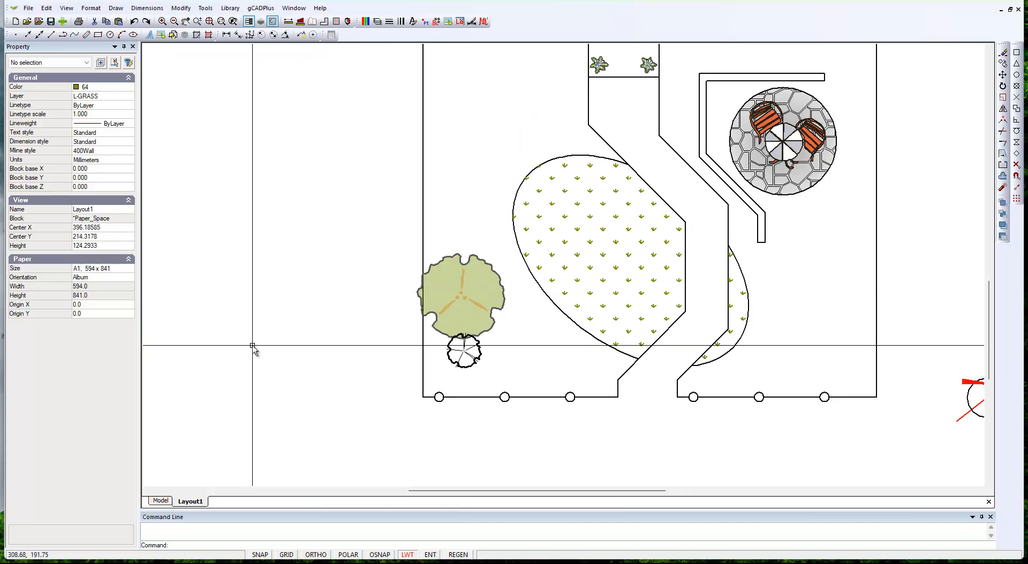
right_click(197, 503)
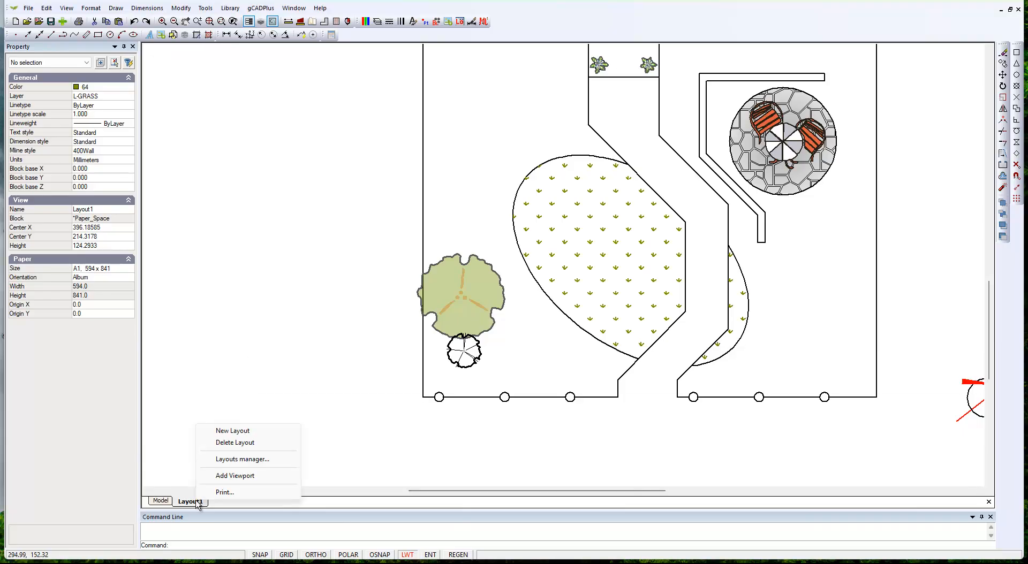
left_click(258, 461)
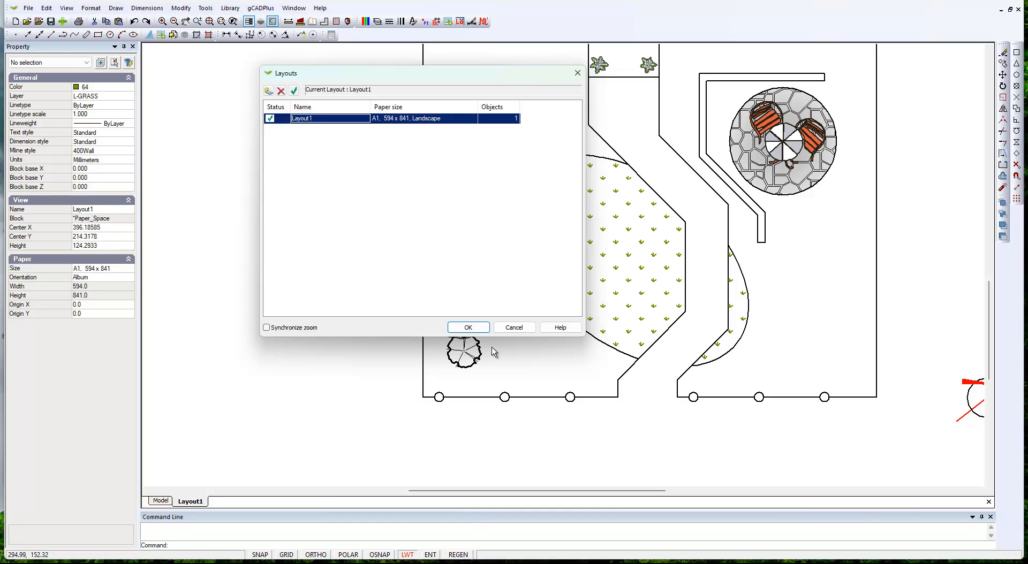
left_click(470, 329)
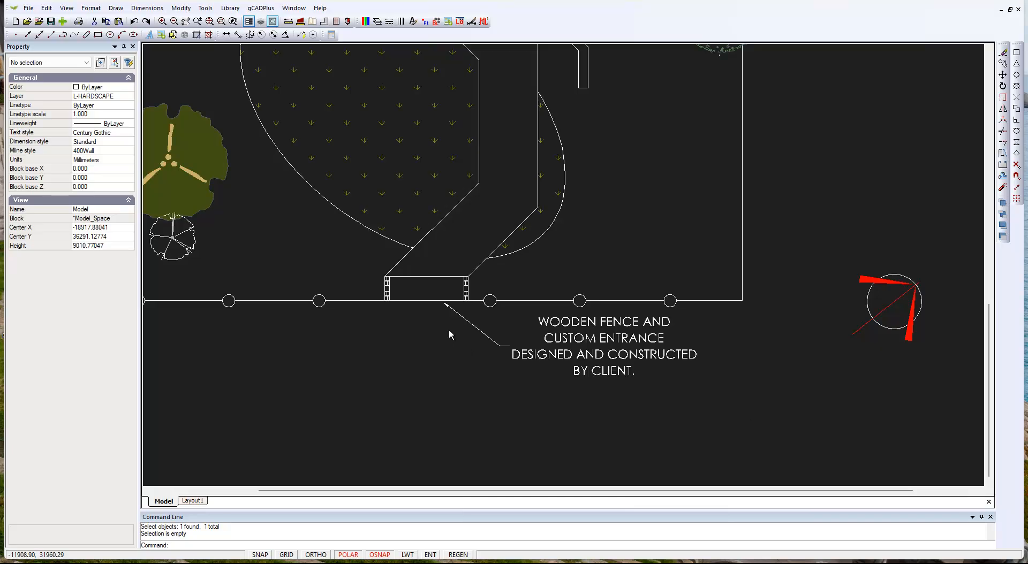
Move the arrow point of the wooden fence note's leader to just below the first fence post right of the entrance.
scroll(450, 335, "up", 1)
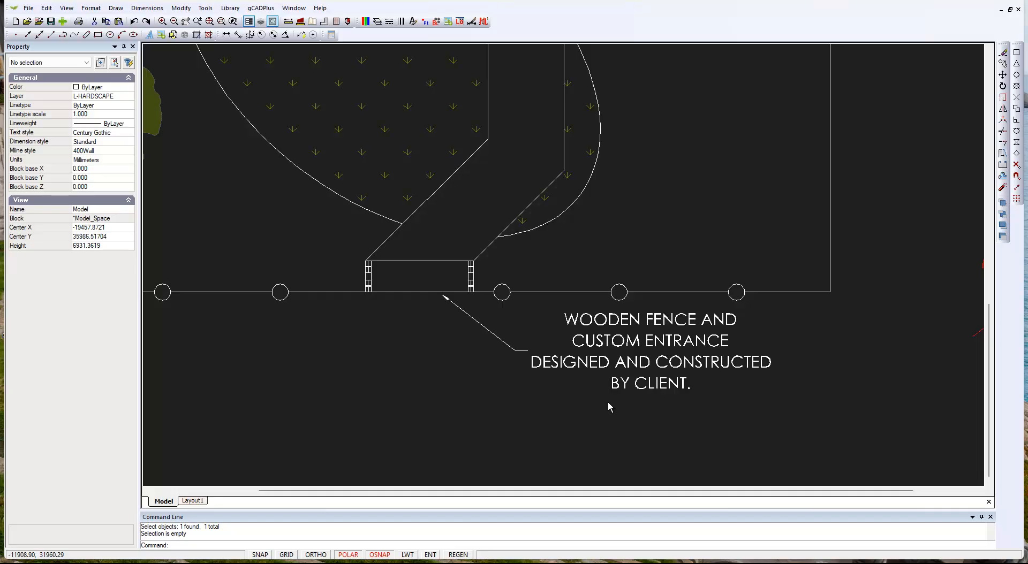
scroll(599, 410, "down", 1)
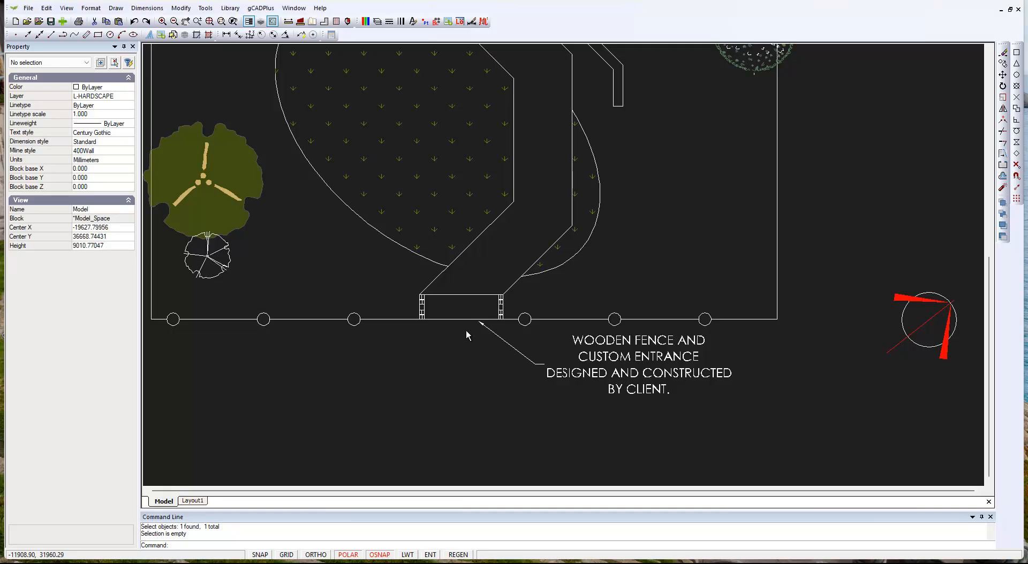
scroll(440, 319, "up", 2)
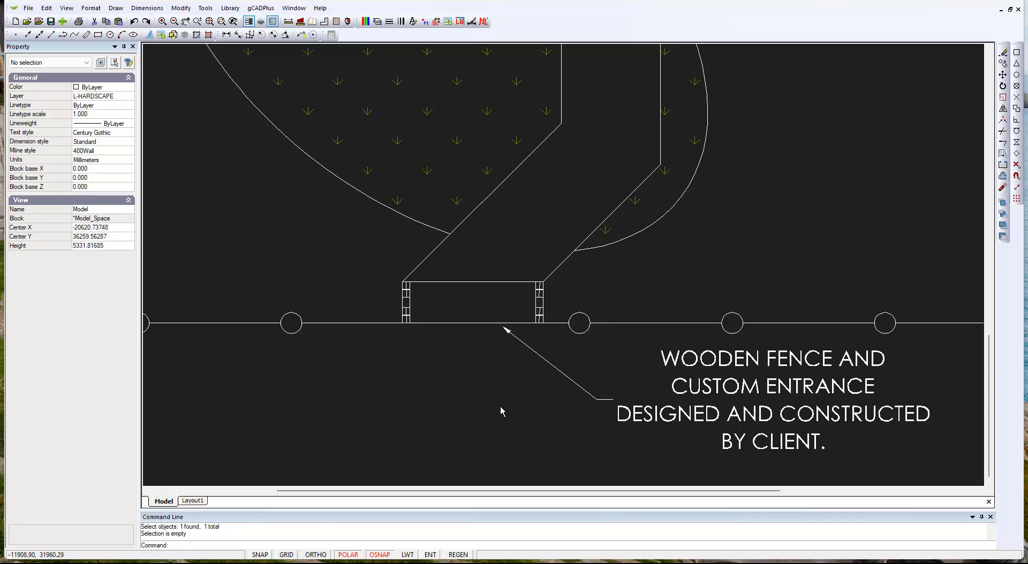
scroll(501, 411, "down", 2)
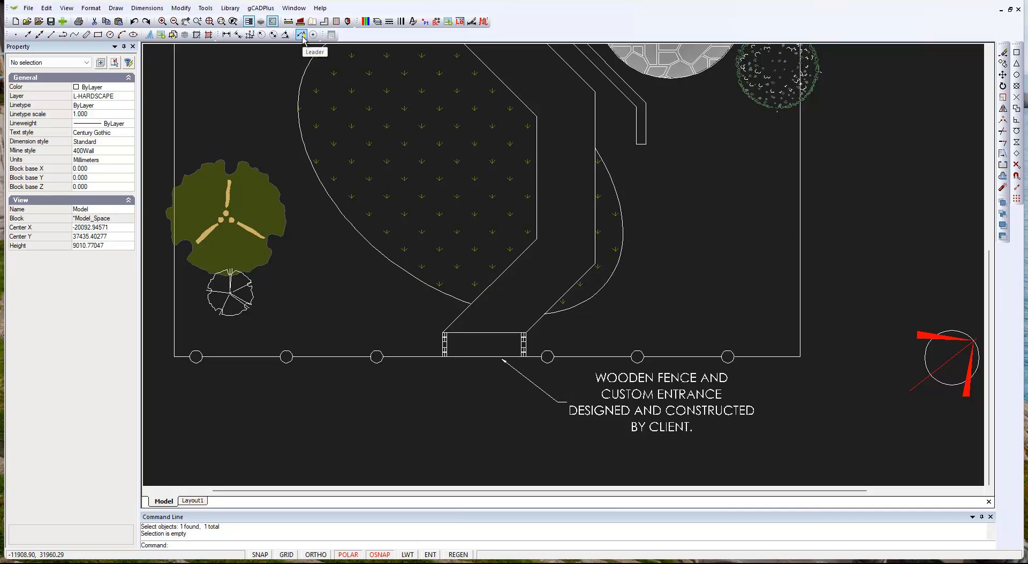
left_click(550, 400)
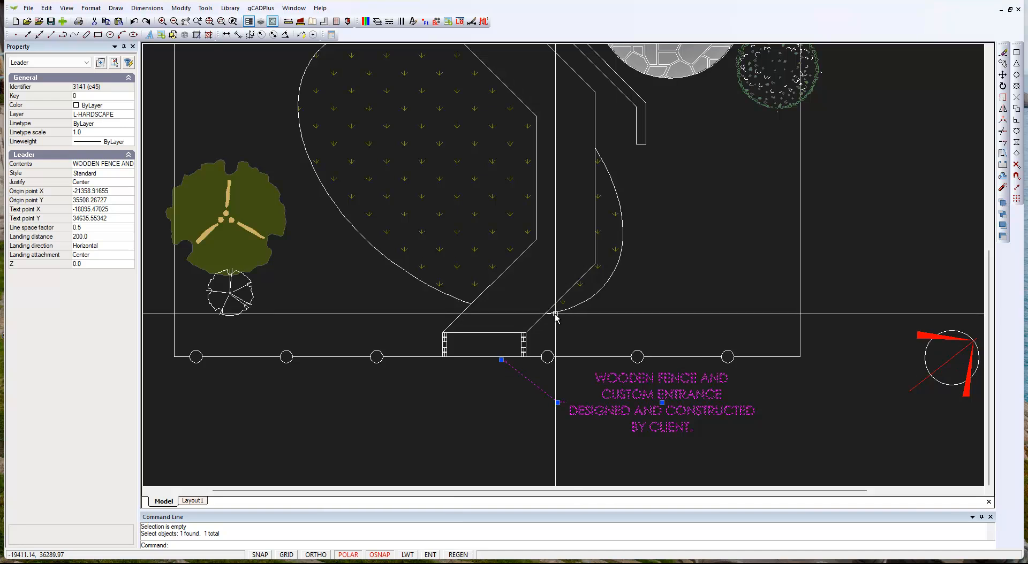
left_click(502, 360)
left_click(546, 373)
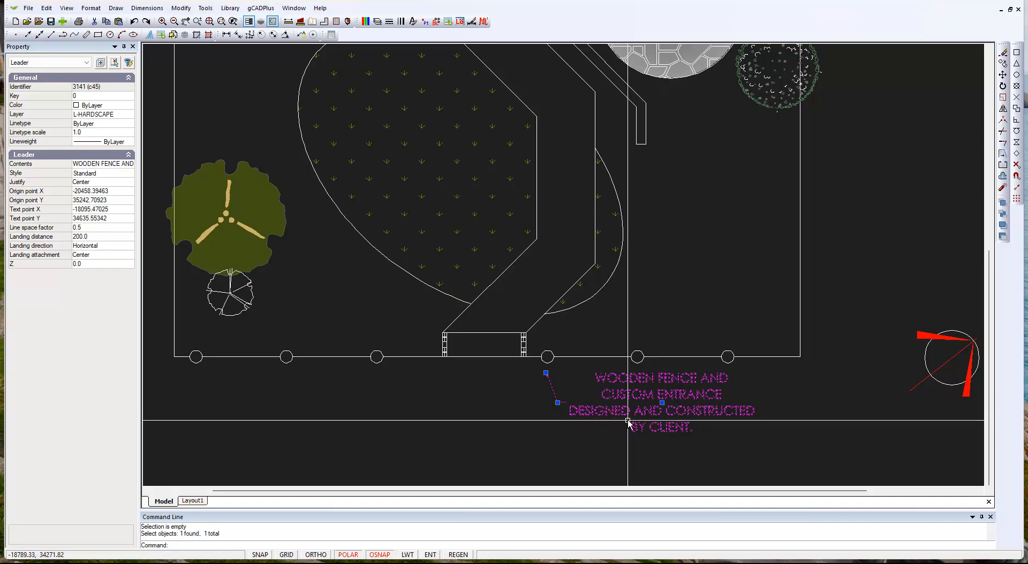
Rebreak the wooden fence note's text so its last two lines read "DESIGNED AND" and "CONSTRUCTED BY CLIENT.".
left_click(122, 166)
left_click(121, 165)
left_click(442, 254)
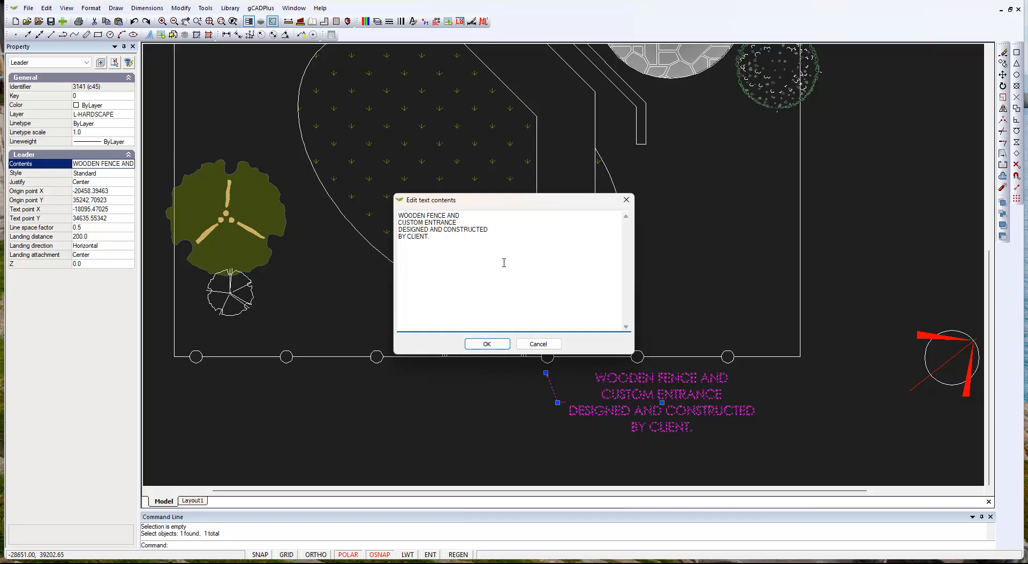
key("Return")
key("Delete")
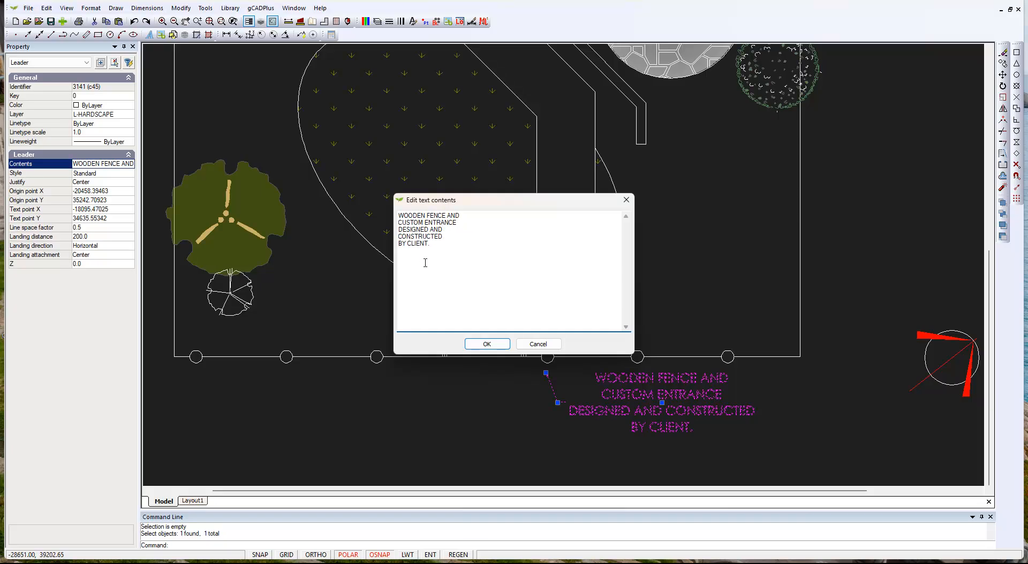
key("BackSpace")
left_click(487, 343)
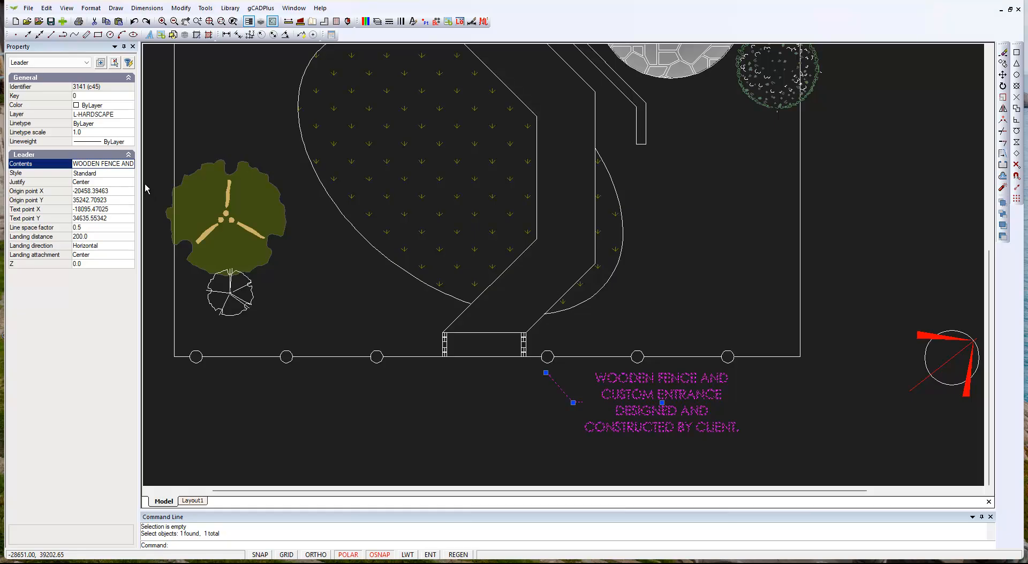
Set the wooden fence note's justification to Left and clear the selection.
left_click(112, 183)
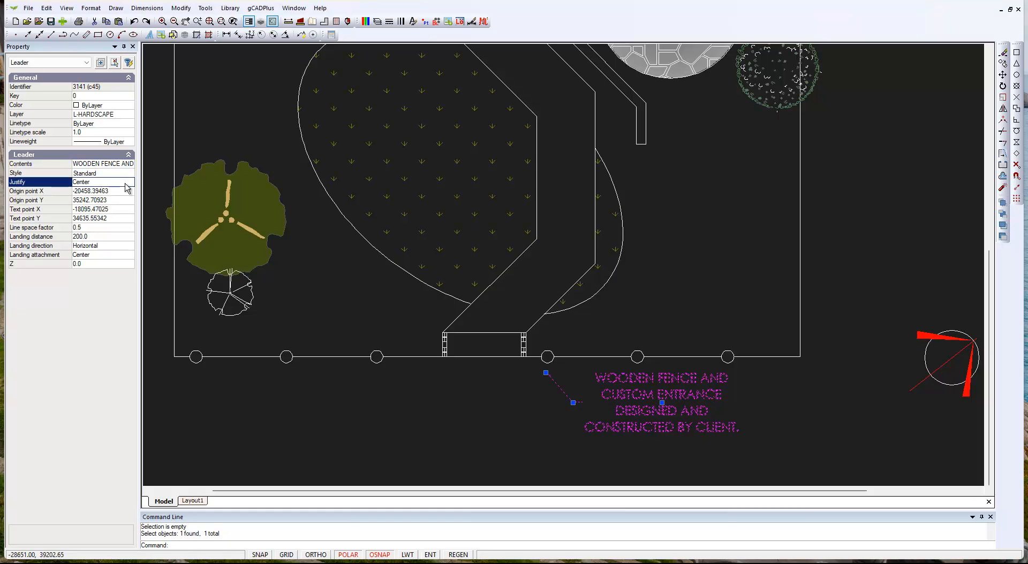
double_click(126, 184)
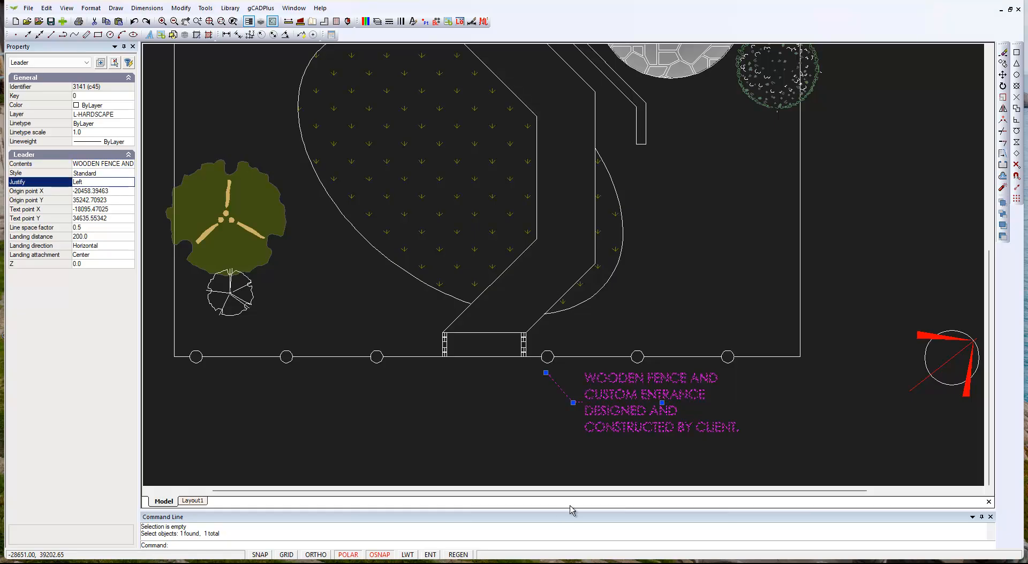
right_click(513, 455)
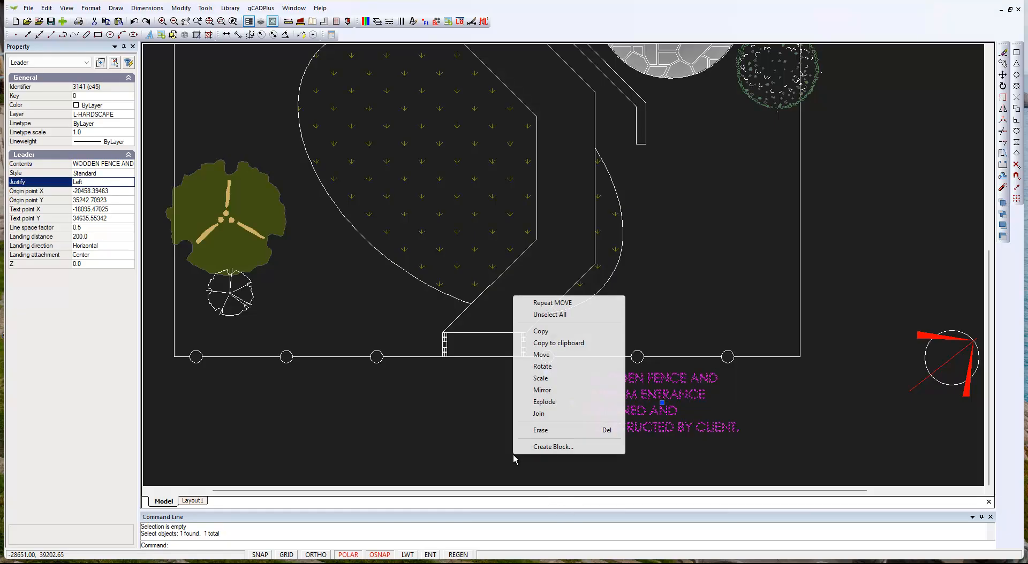
left_click(550, 315)
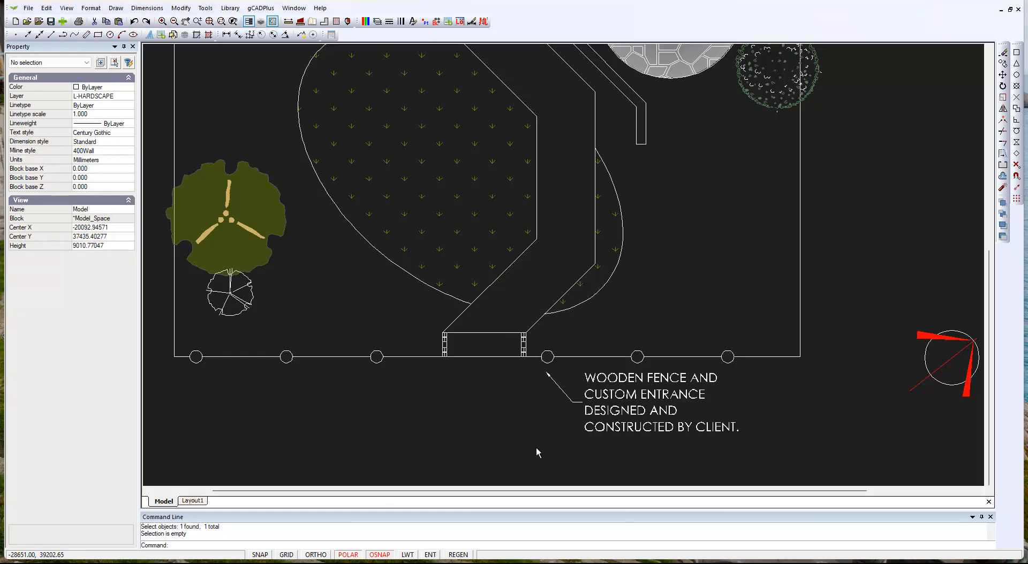
left_click(611, 411)
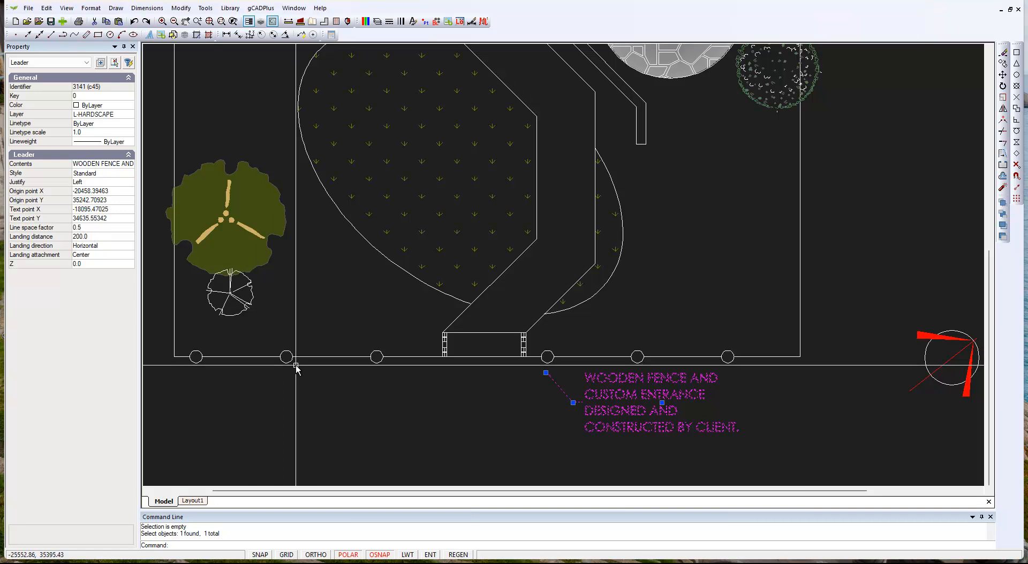
key("Escape")
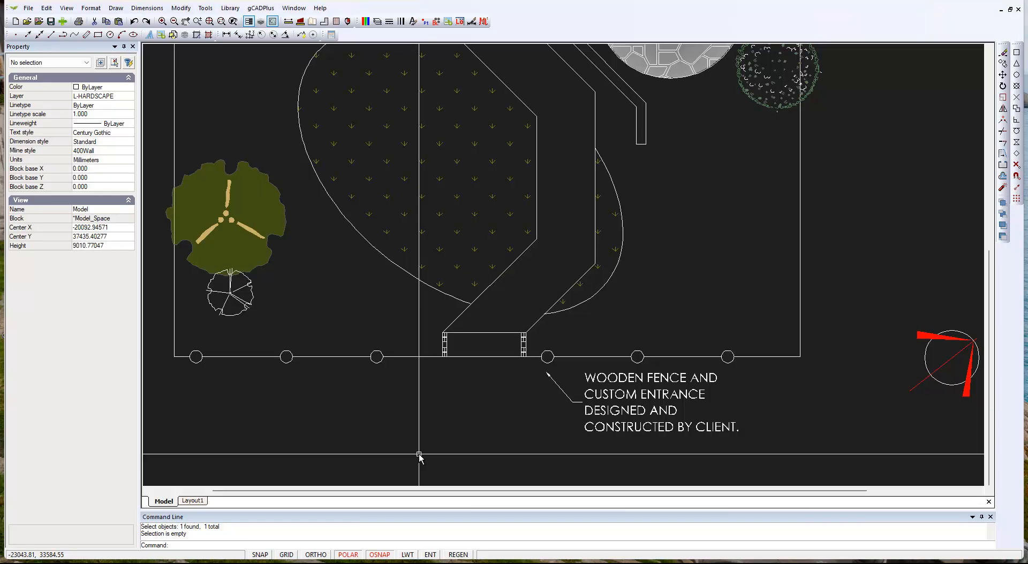
Copy the wooden fence leader note, using its arrow tip as base point, onto the small tree symbol beside the front boundary.
middle_click_drag(445, 401, 514, 411)
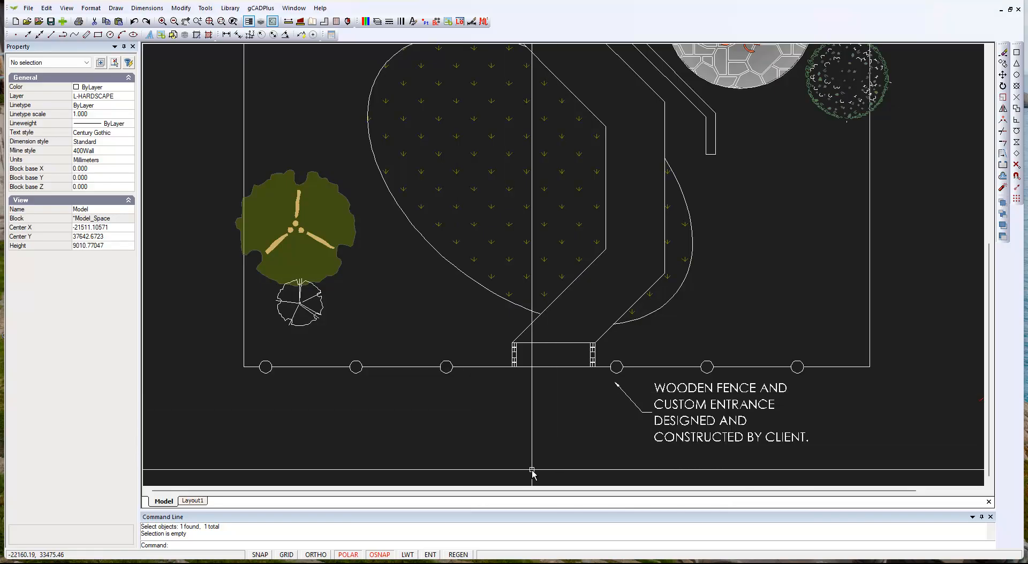
left_click(629, 399)
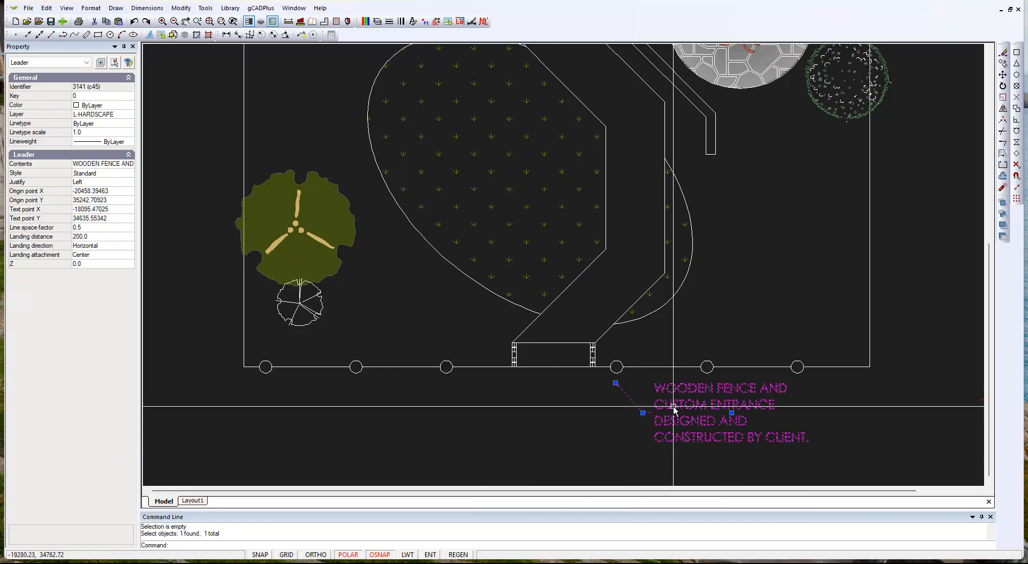
right_click(672, 409)
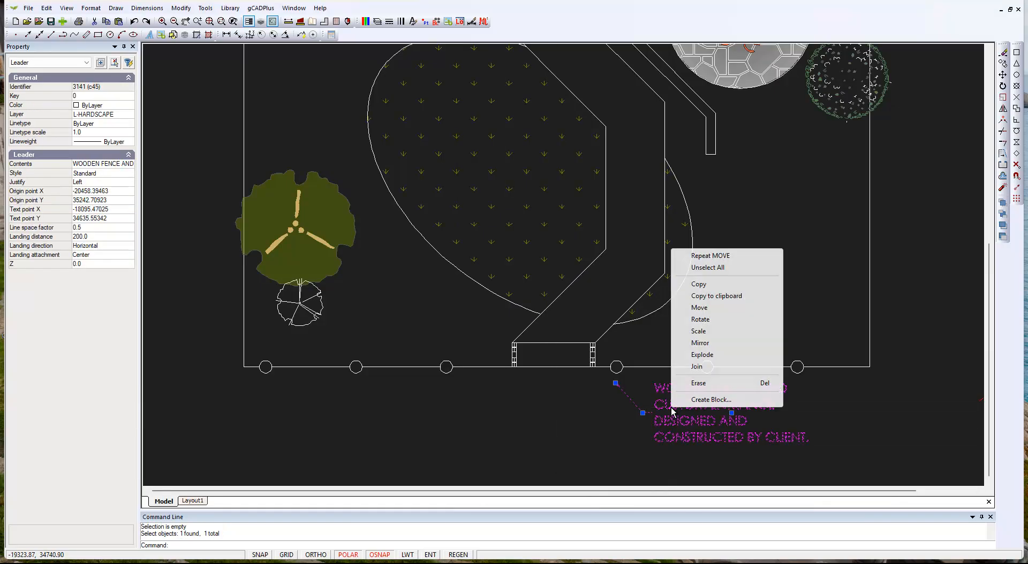
left_click(705, 287)
left_click(616, 383)
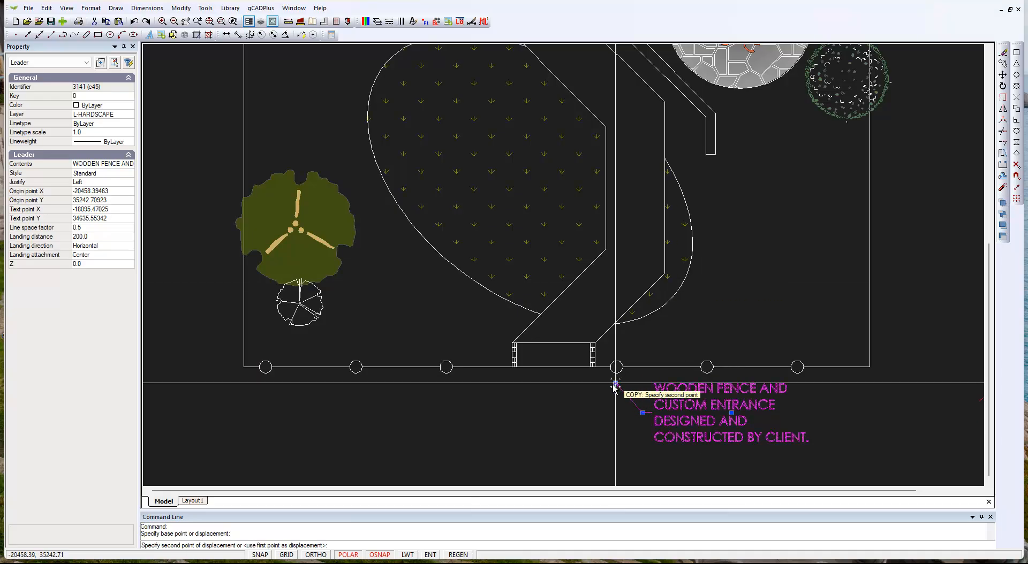
left_click(298, 312)
right_click(351, 423)
left_click(350, 422)
left_click(370, 419)
key("Escape")
left_click(436, 431)
left_click(437, 430)
key("Delete")
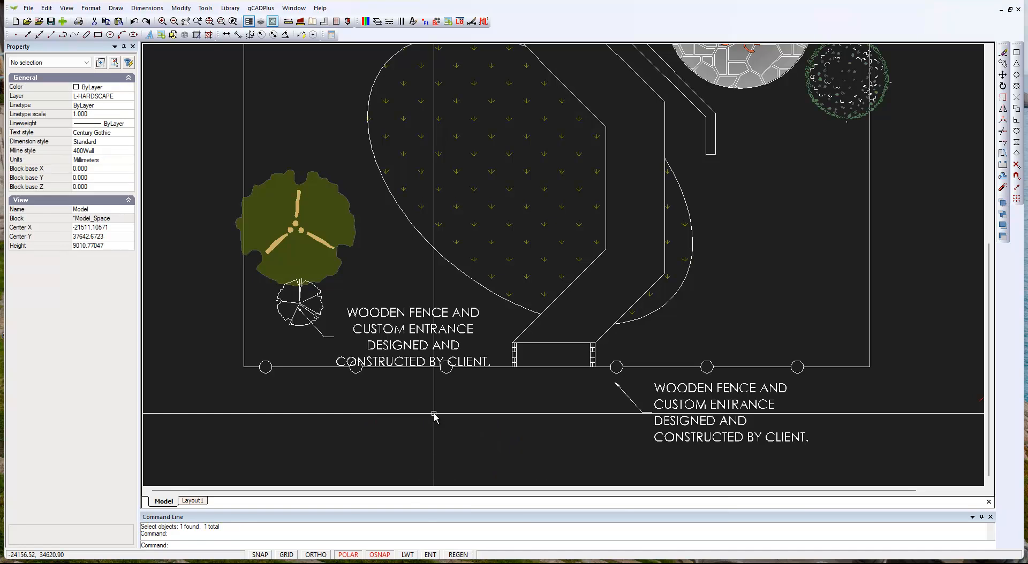
Move the copied note's text straight down below the front fence, keeping its arrow on the small tree.
left_click(413, 367)
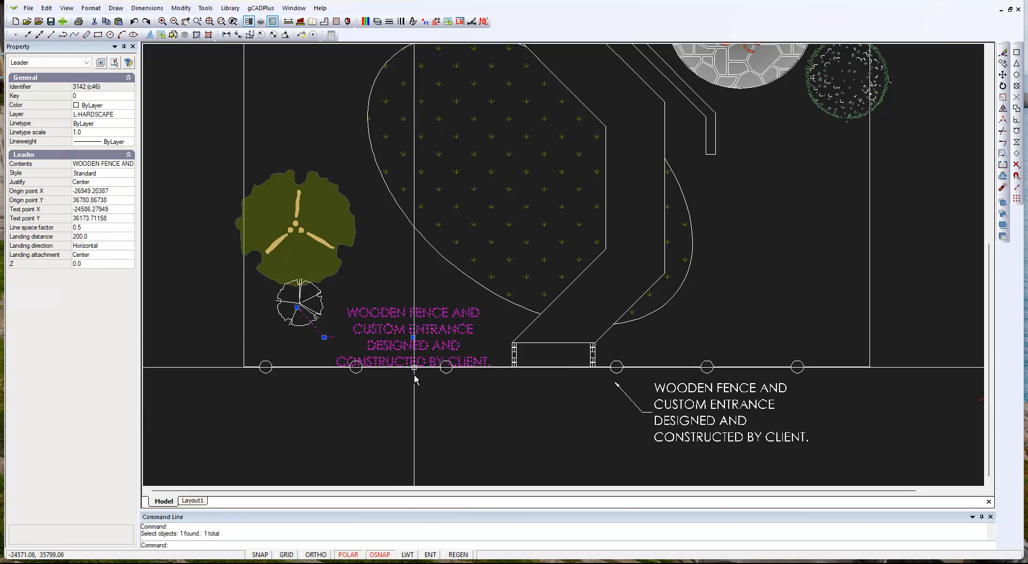
left_click(413, 337)
left_click(413, 429)
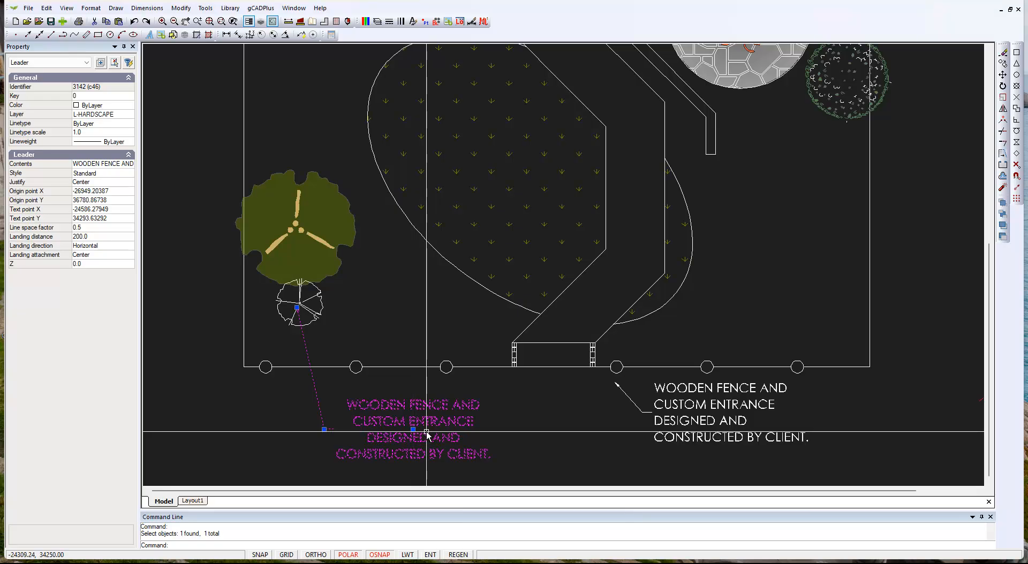
Replace the copied note's contents with "REMOVE TWO TREES".
left_click(119, 166)
left_click(119, 166)
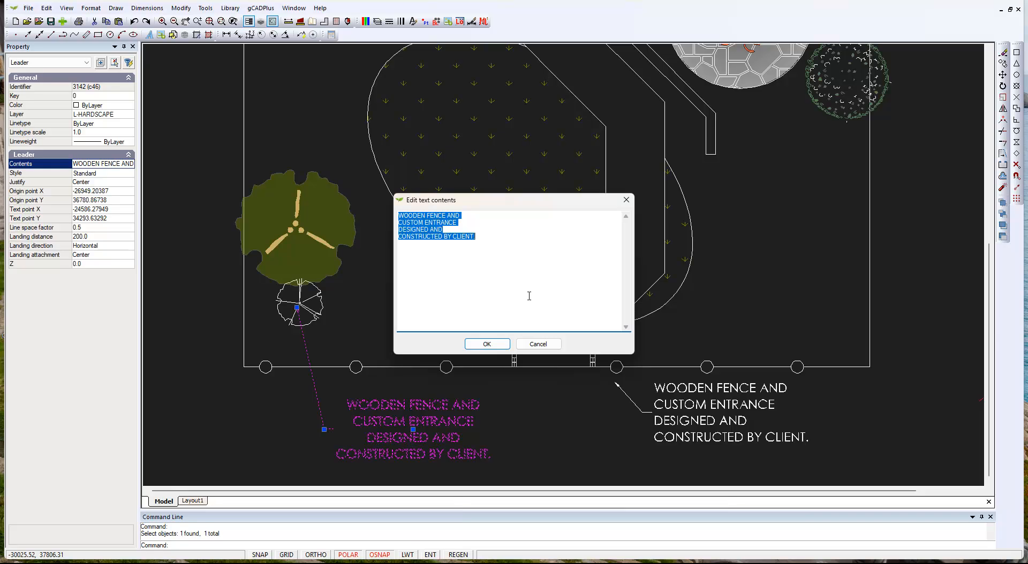
type("t")
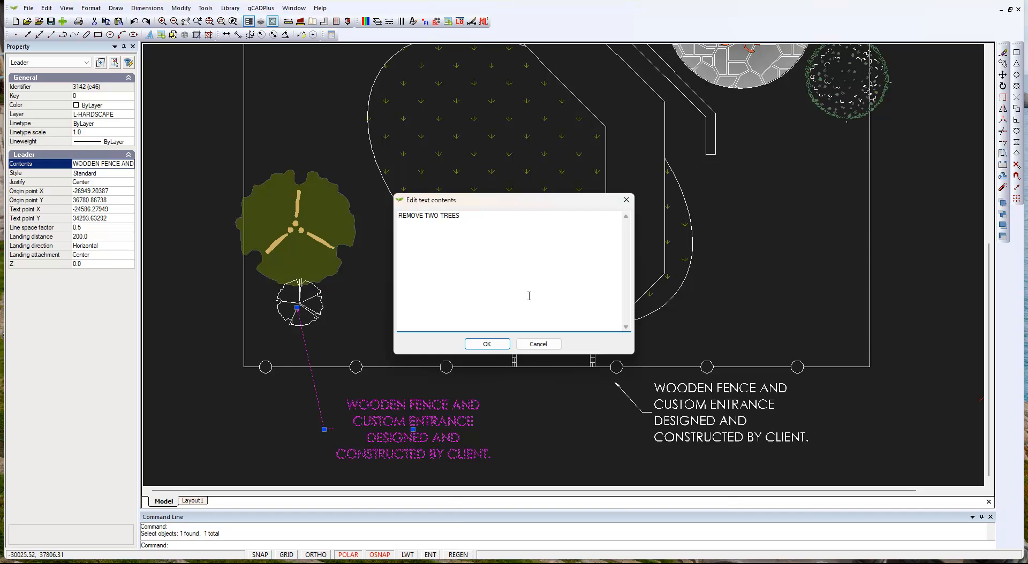
left_click(487, 344)
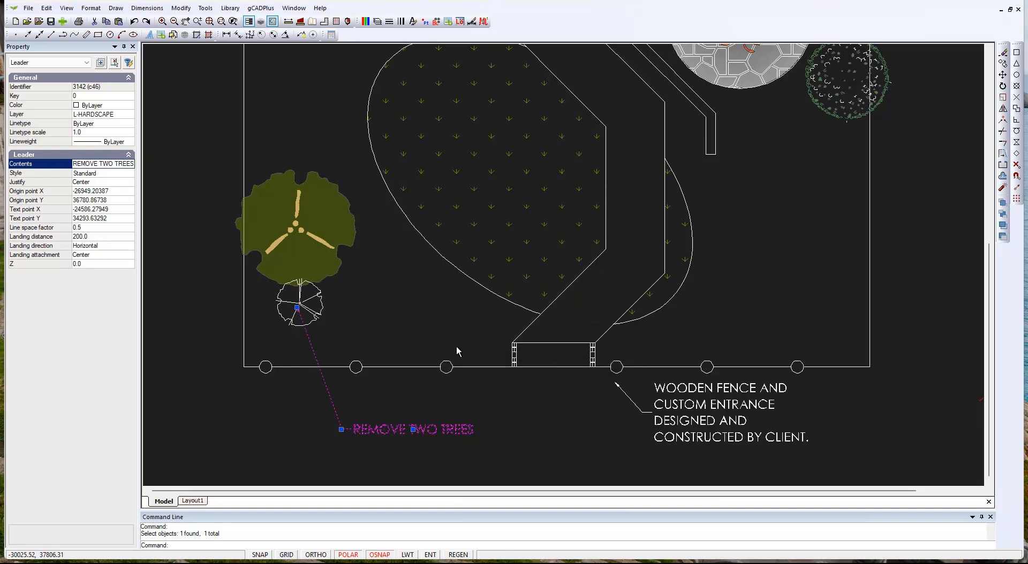
key("Escape")
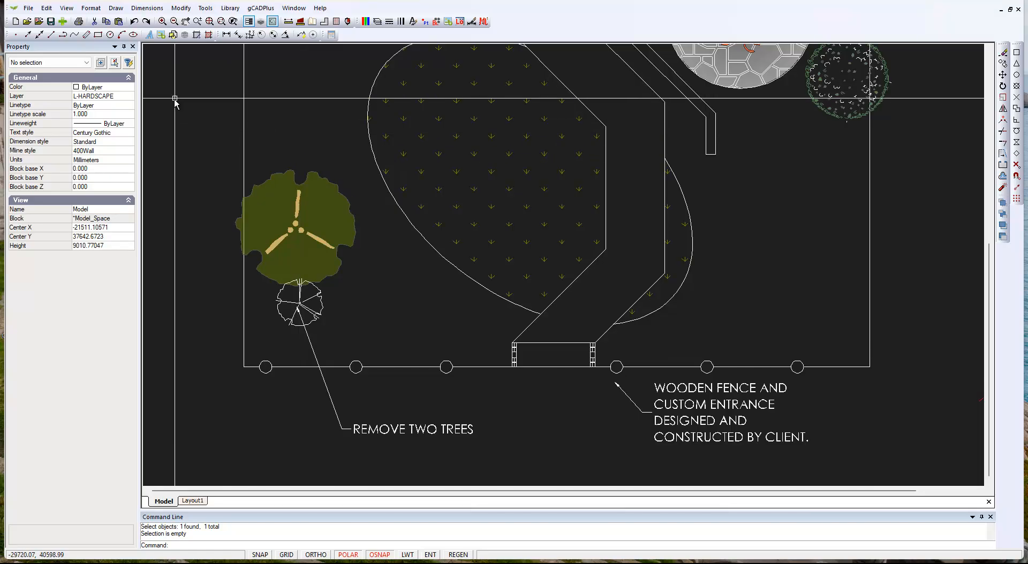
Review the text settings of the Standard dimension style and the Century Gothic entry in the Text Styles Manager.
left_click(188, 10)
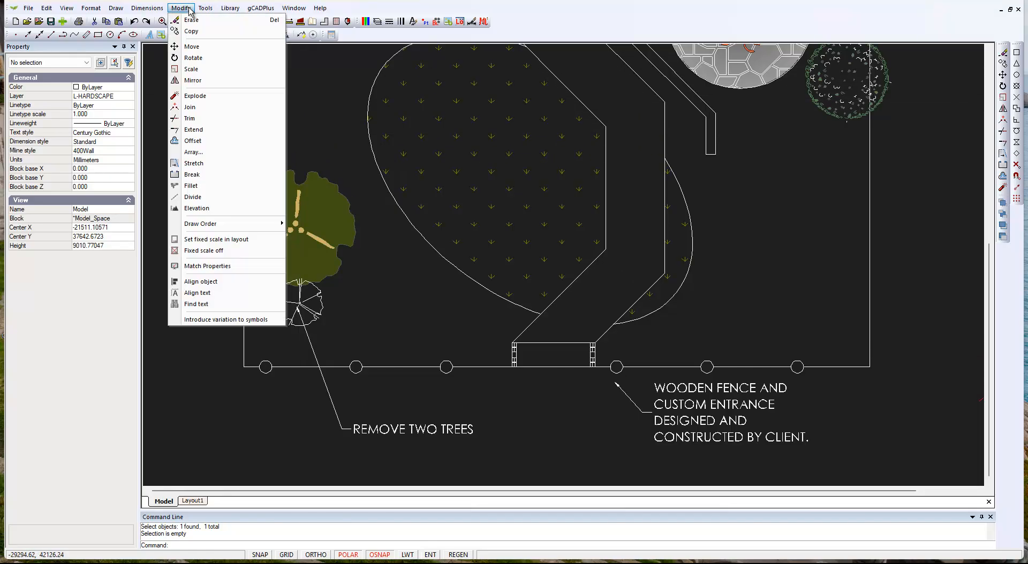
mouse_move(200, 10)
mouse_move(157, 9)
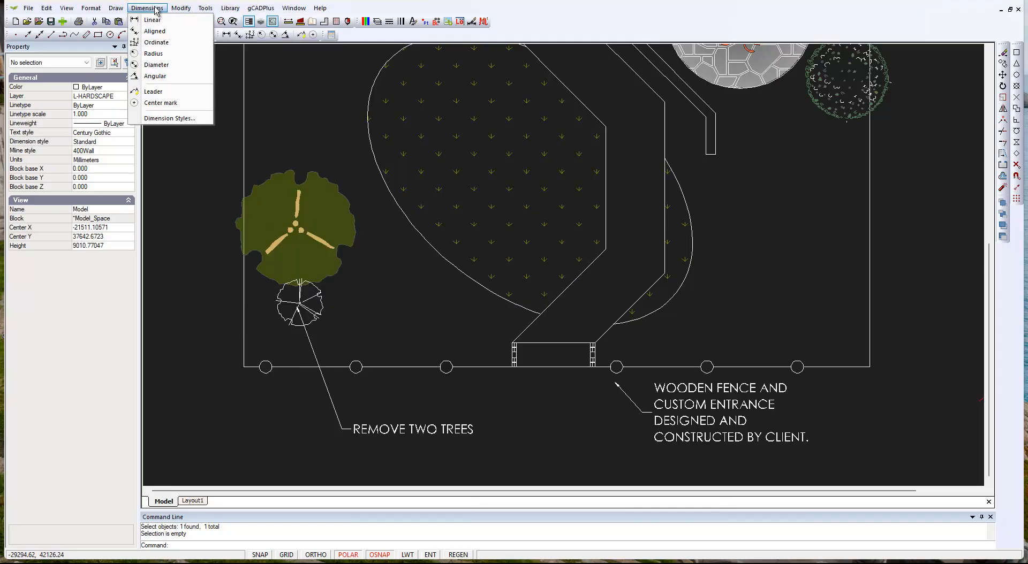
left_click(170, 118)
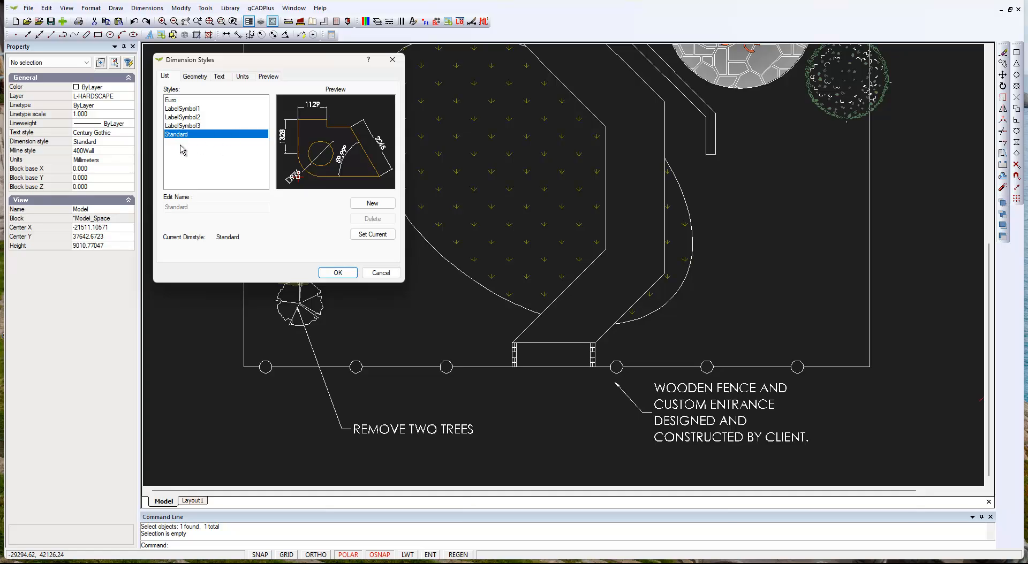
left_click(219, 78)
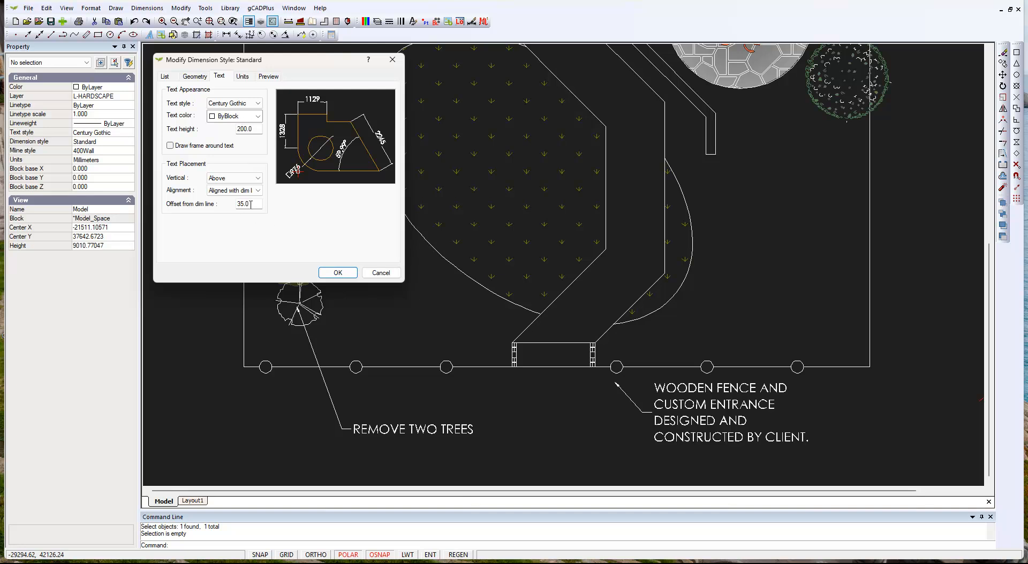
left_click(380, 273)
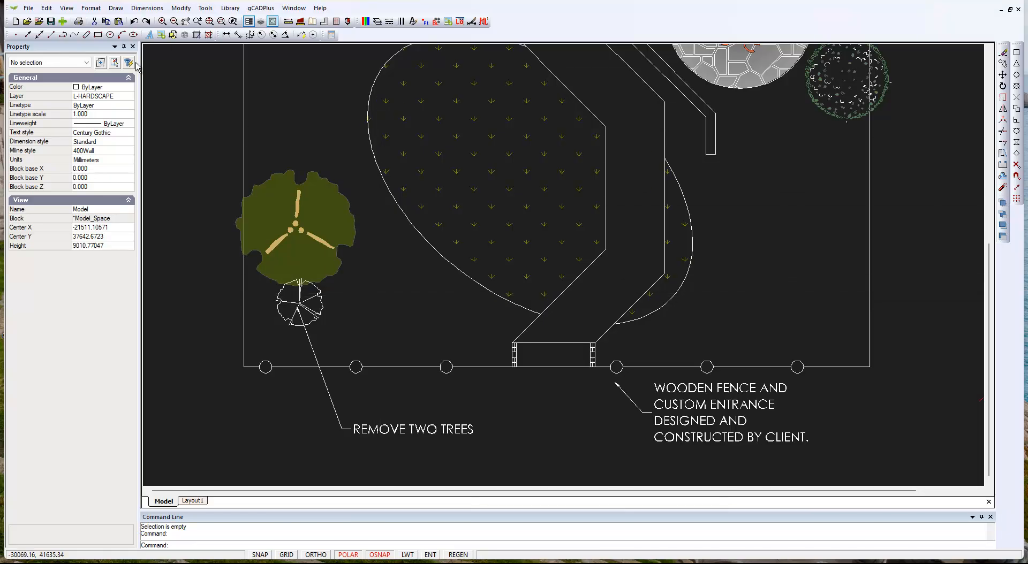
left_click(113, 11)
mouse_move(91, 8)
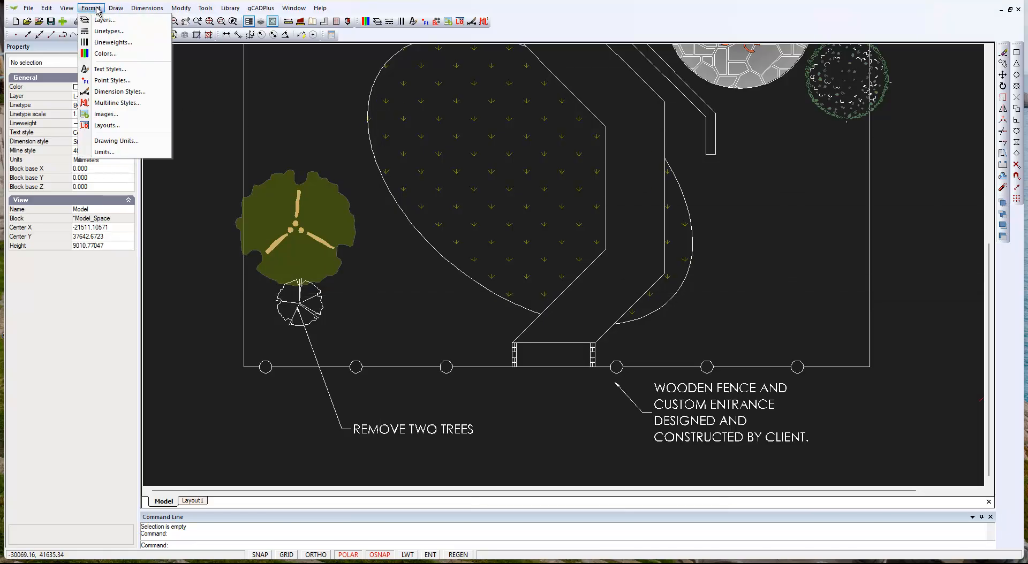
left_click(123, 70)
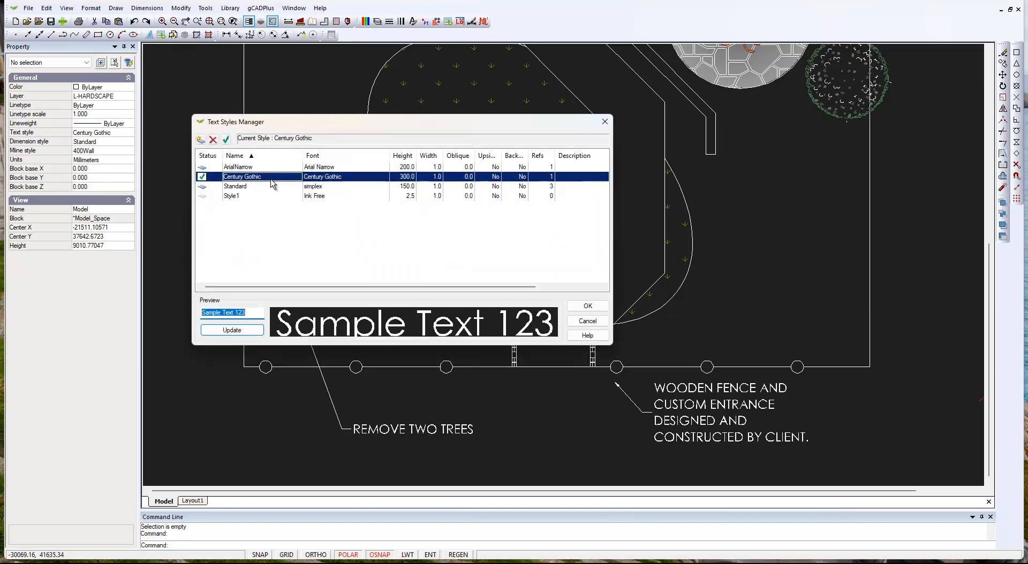
left_click(604, 122)
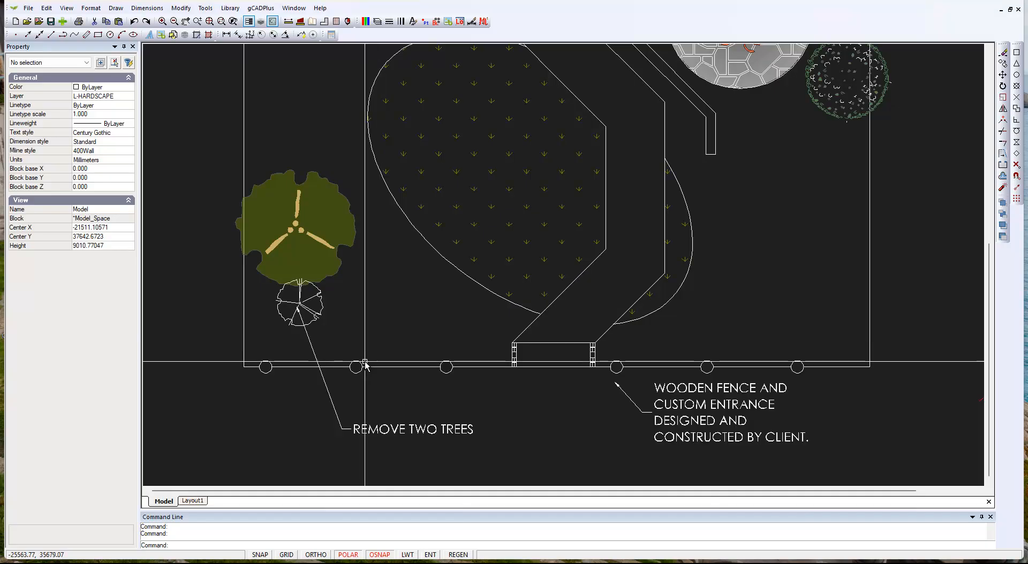
Examine the garden plan and its leader notes in model space and on Layout1.
scroll(343, 431, "down", 4)
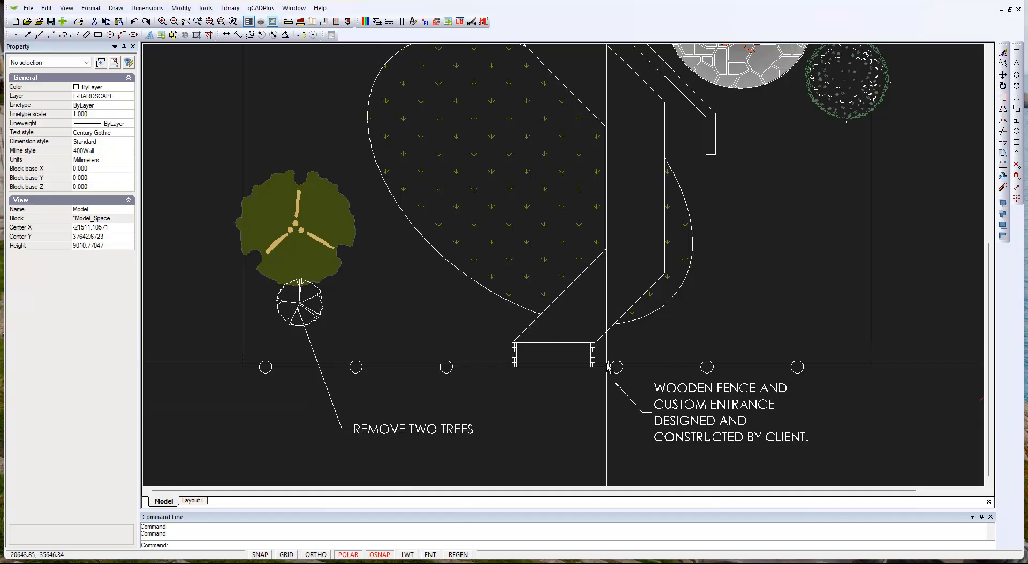
mouse_move(712, 246)
middle_mouse_down()
mouse_move(622, 333)
mouse_move(546, 383)
middle_mouse_up()
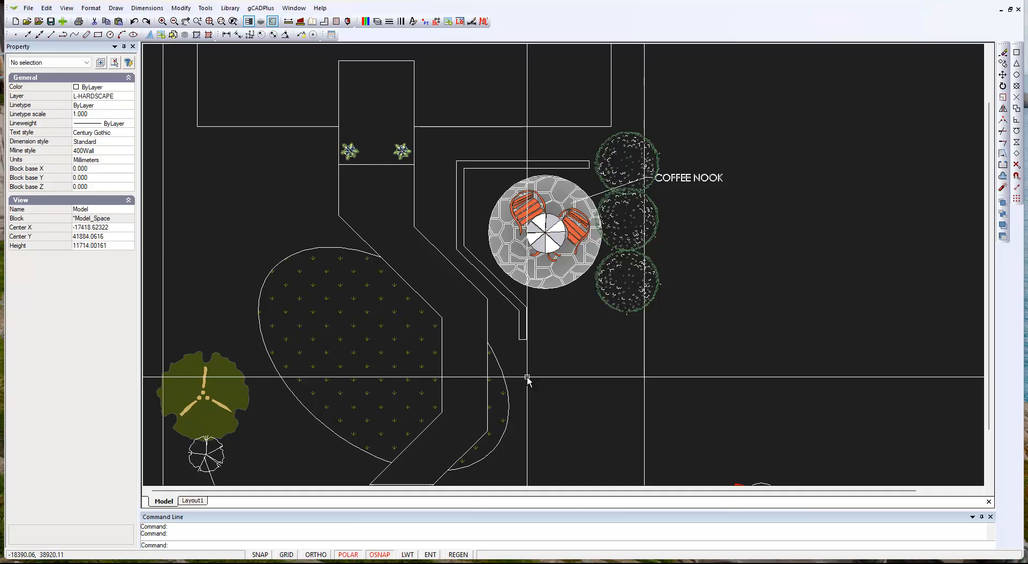
scroll(527, 378, "down", 4)
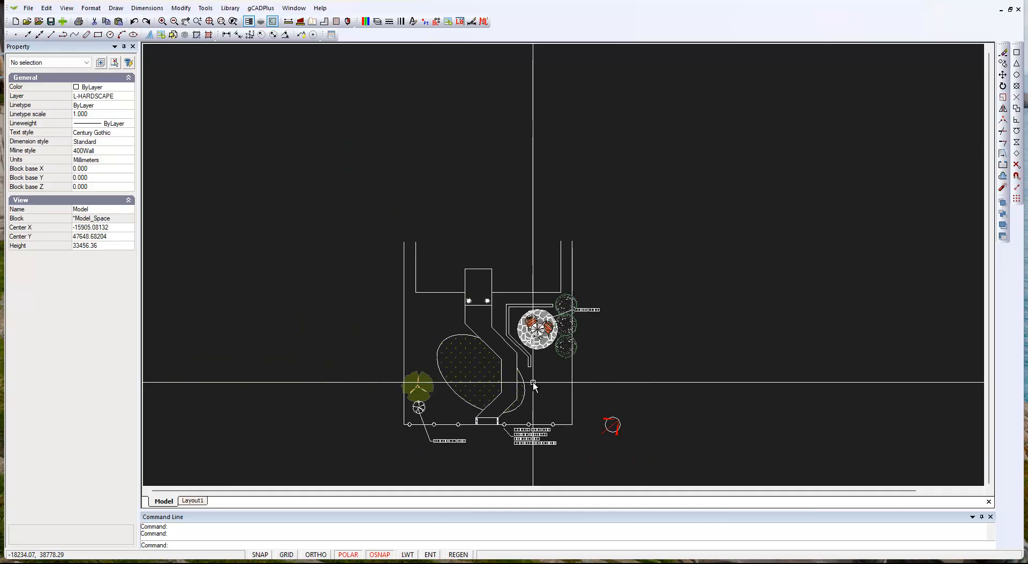
left_click(193, 502)
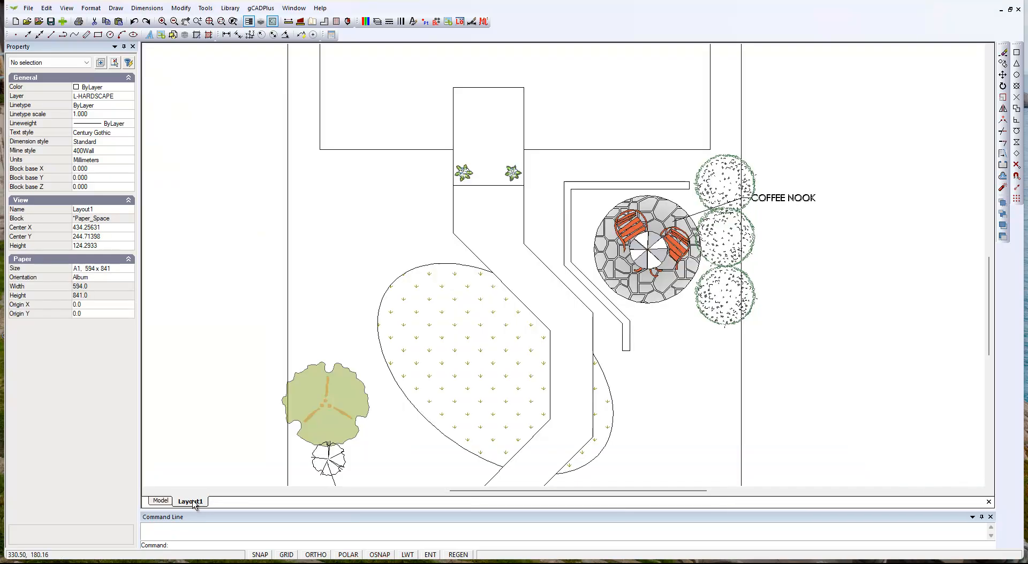
scroll(518, 373, "down", 2)
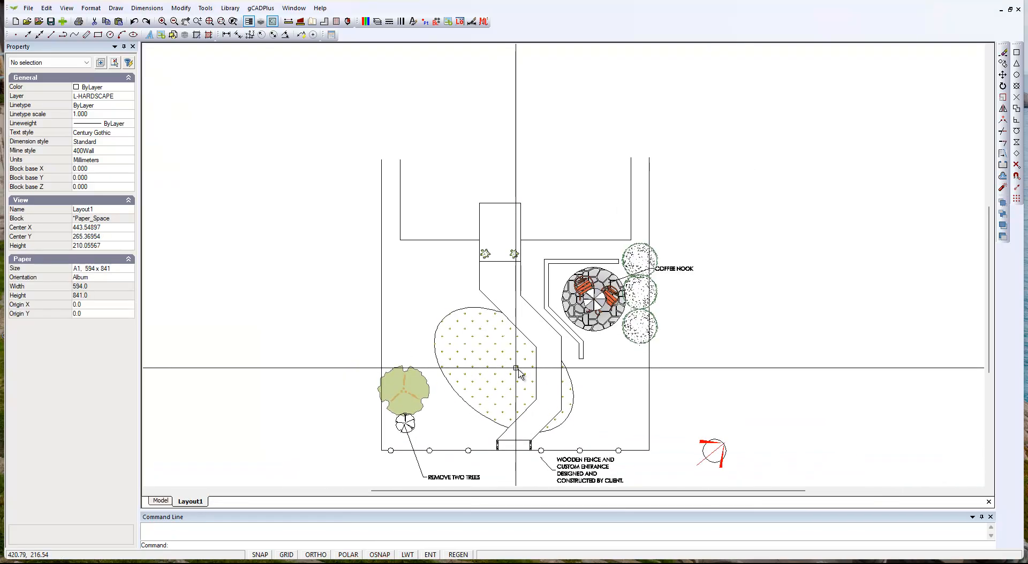
middle_click_drag(569, 407, 535, 269)
scroll(540, 351, "up", 2)
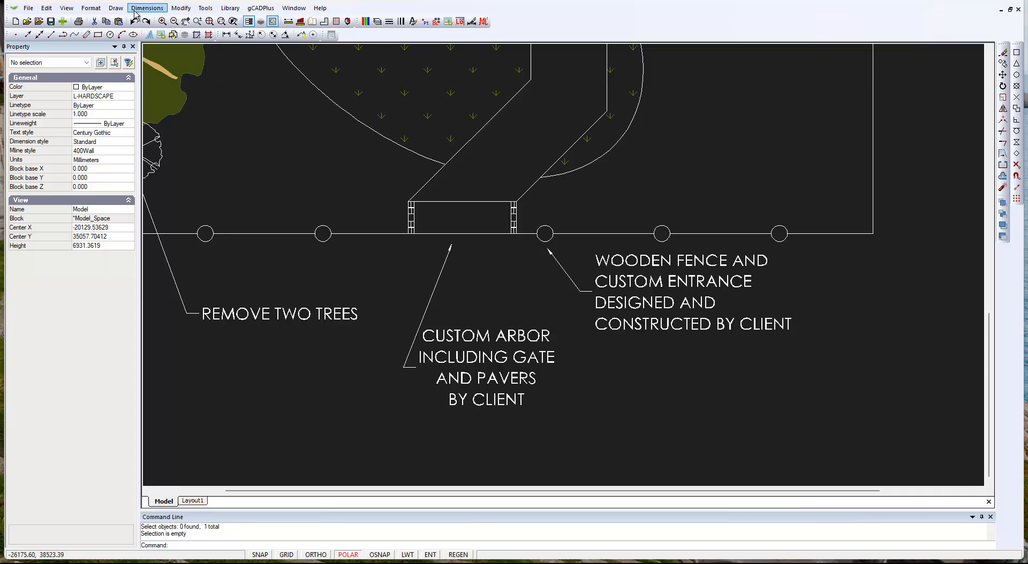
Hatch the arbor rectangle at the front entrance with the NET horizontal/vertical grid pattern at angle 0 and scale 50.
left_click(116, 8)
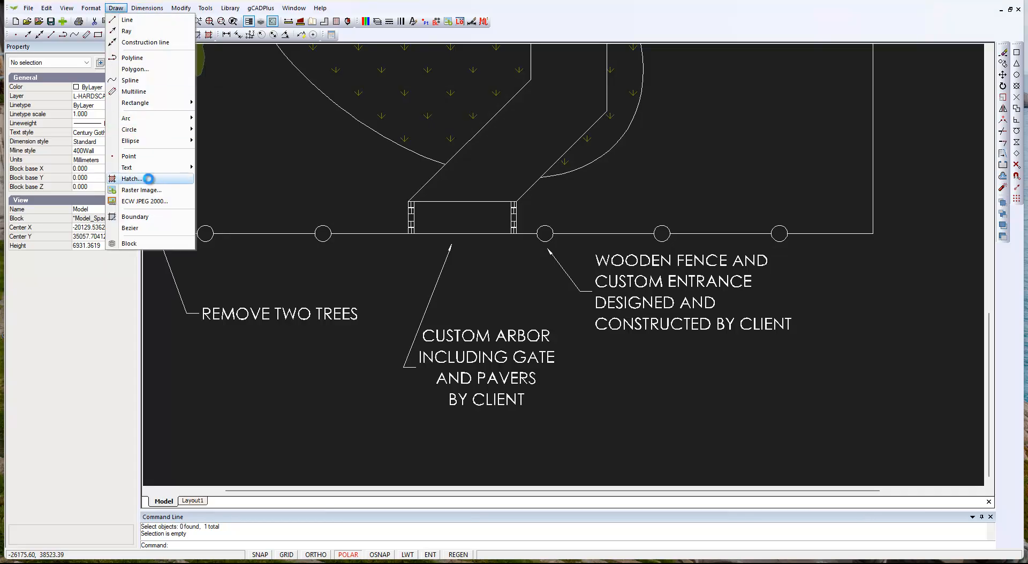
left_click(149, 178)
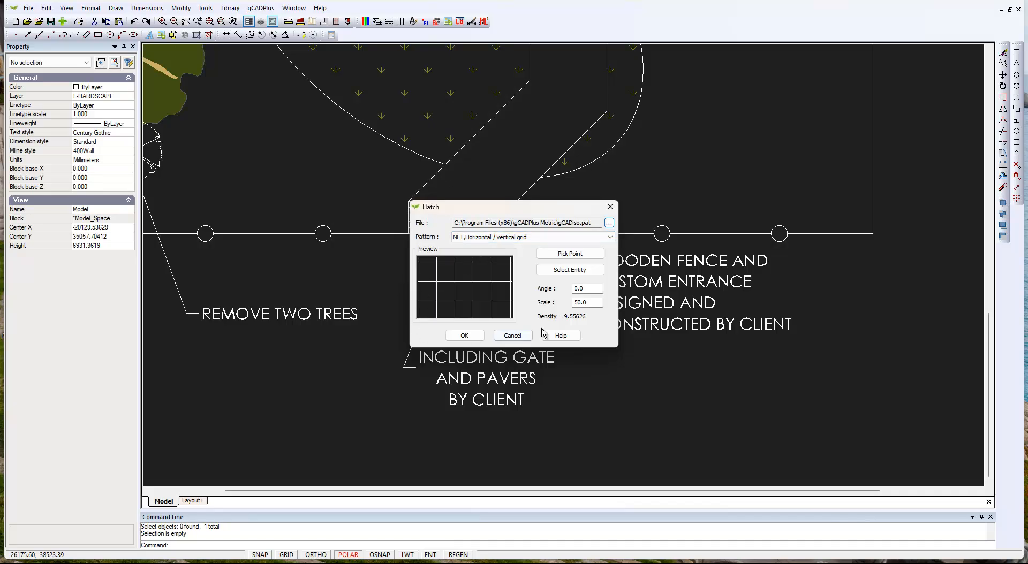
left_click(577, 278)
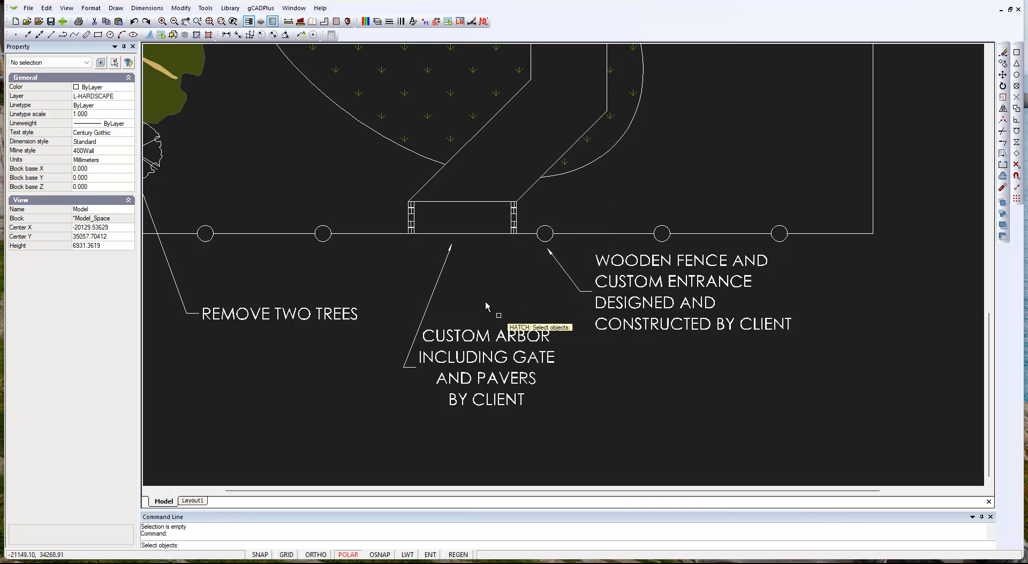
left_click(477, 233)
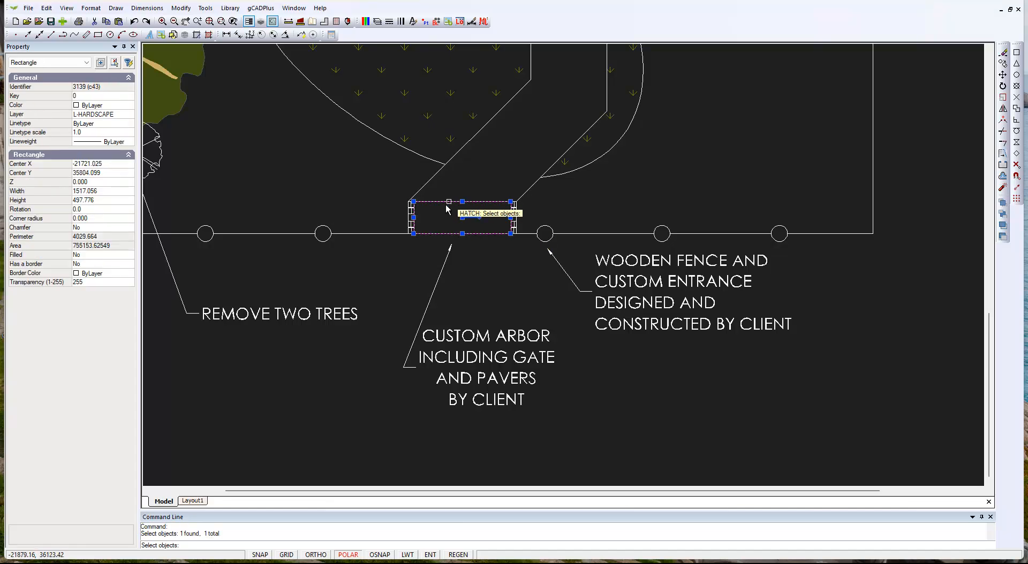
key("Return")
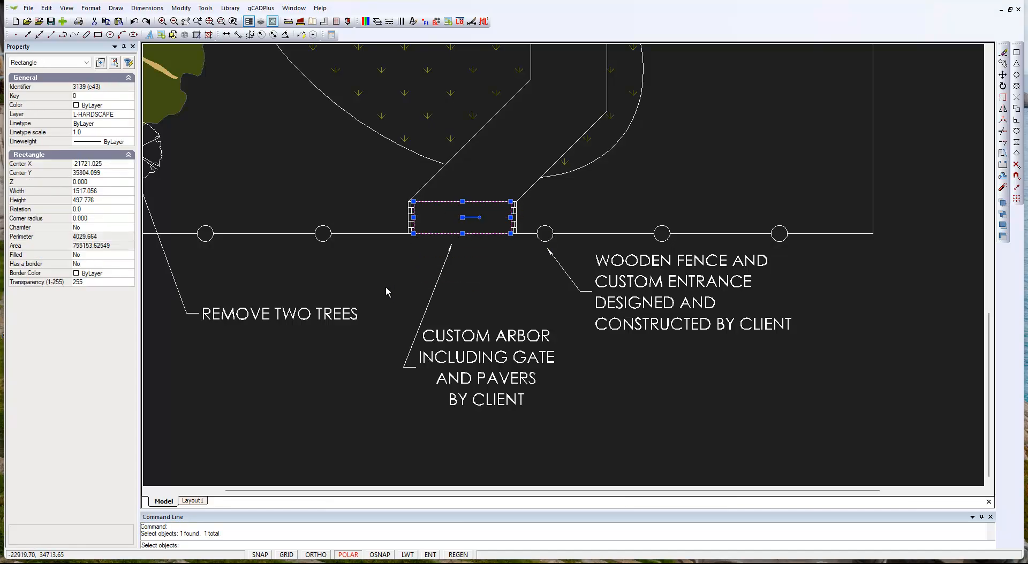
left_click(482, 336)
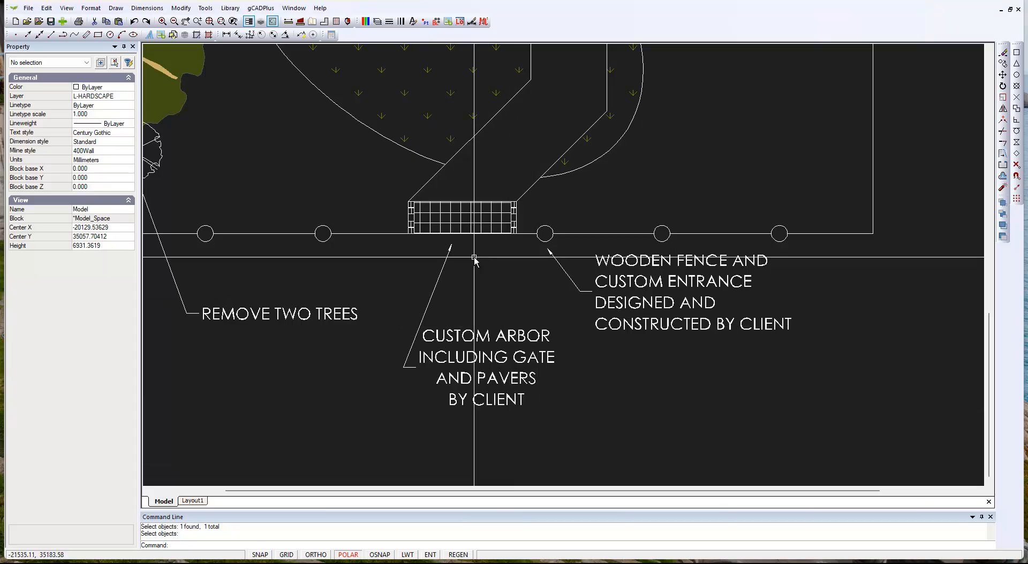
Set the scale of the arbor's paver hatch to 75.
left_click(470, 222)
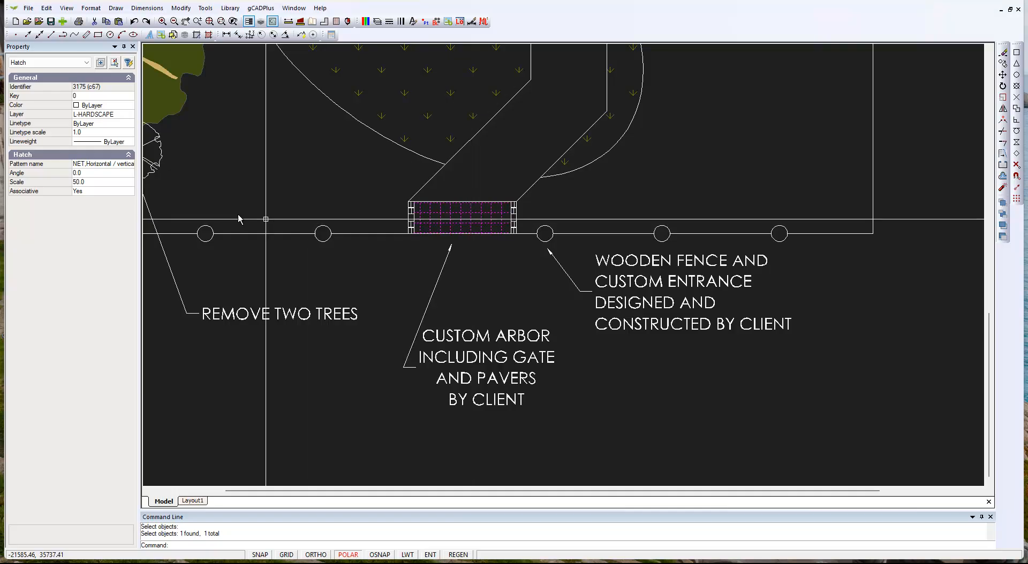
left_click(101, 182)
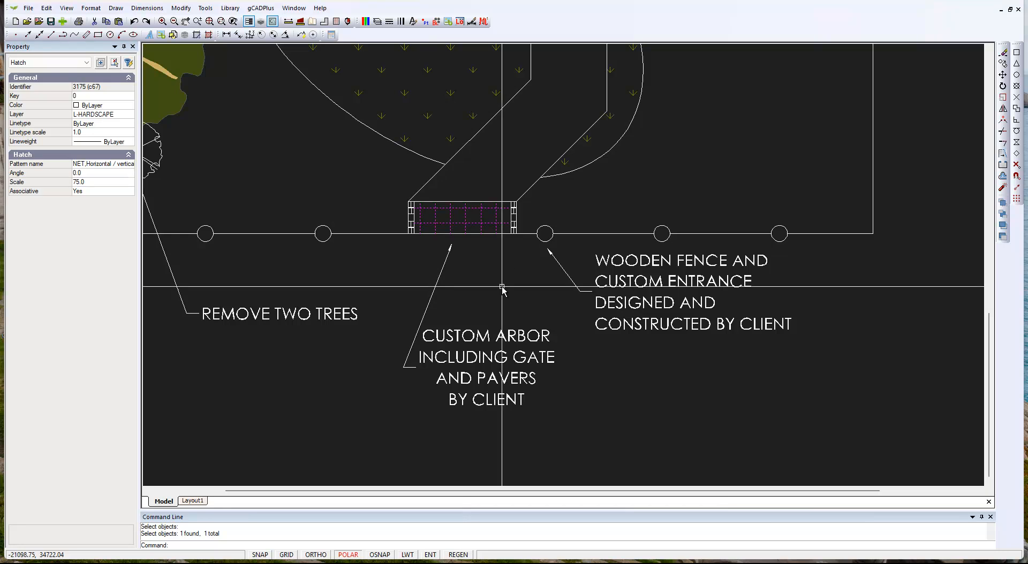
key("Escape")
Examine the paver hatch up close where it meets the arbor posts, including the upper left post's rectangle.
scroll(487, 227, "up", 4)
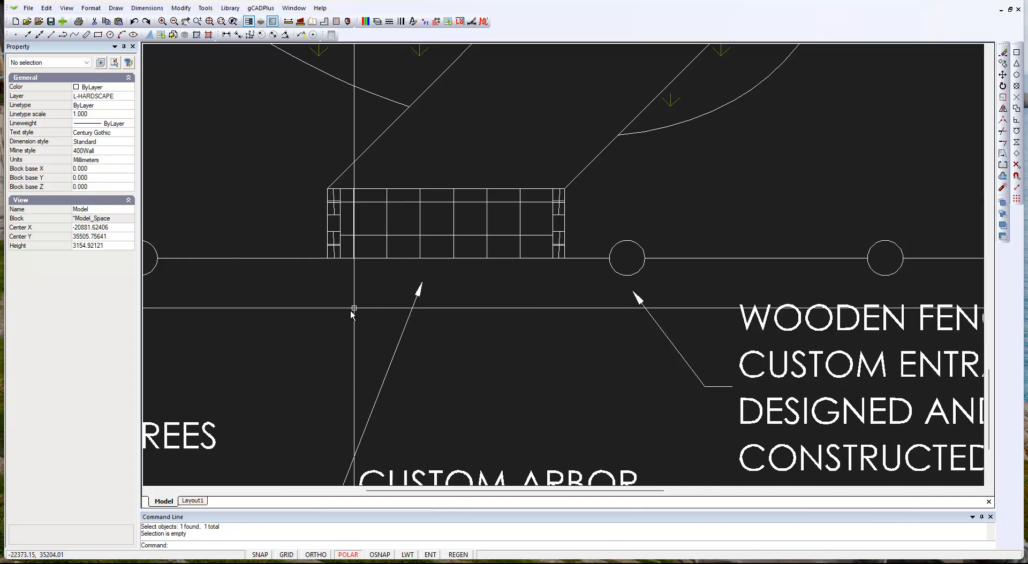
scroll(344, 293, "up", 2)
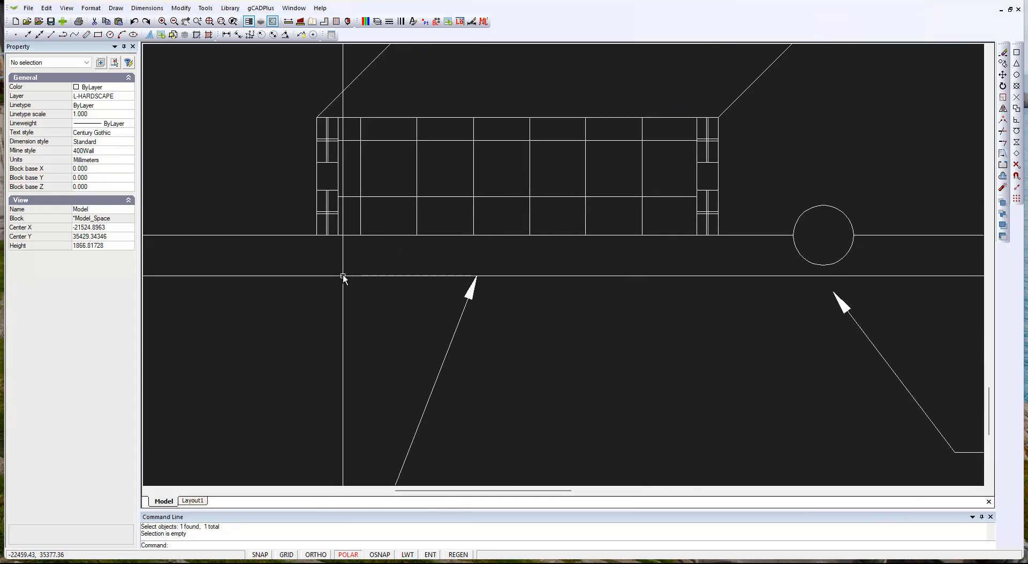
scroll(328, 138, "up", 2)
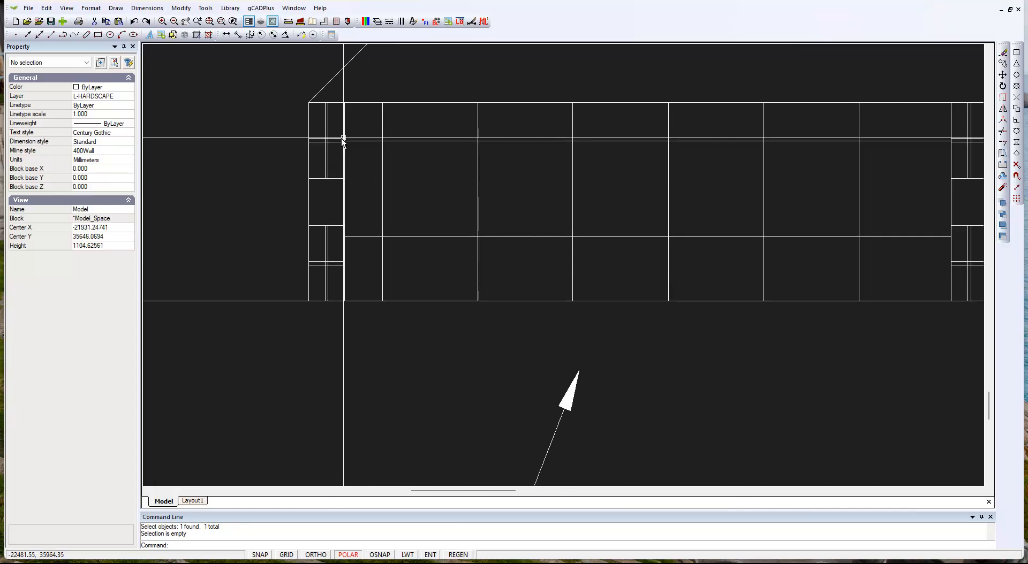
left_click(324, 139)
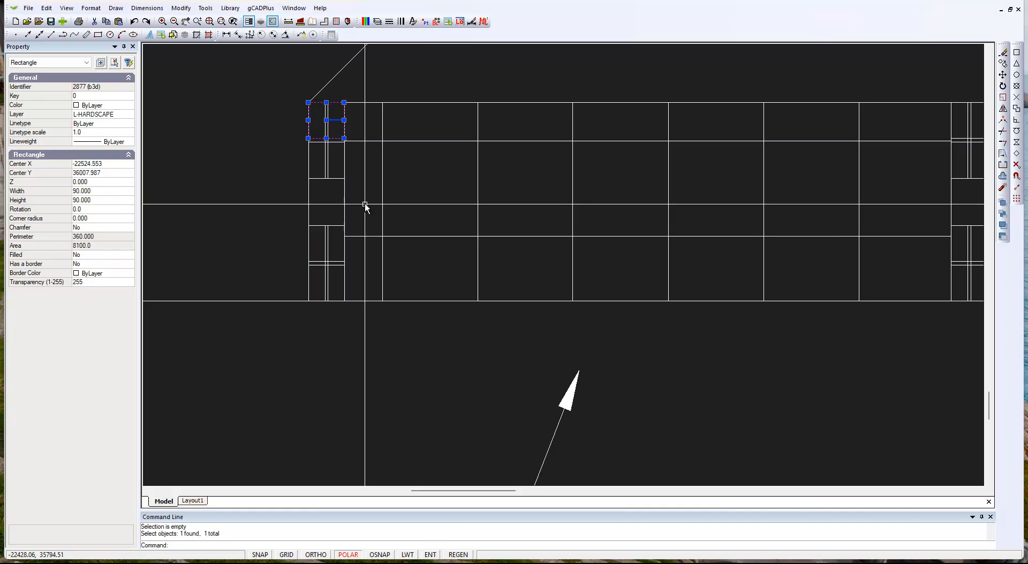
key("Escape")
scroll(431, 320, "down", 3)
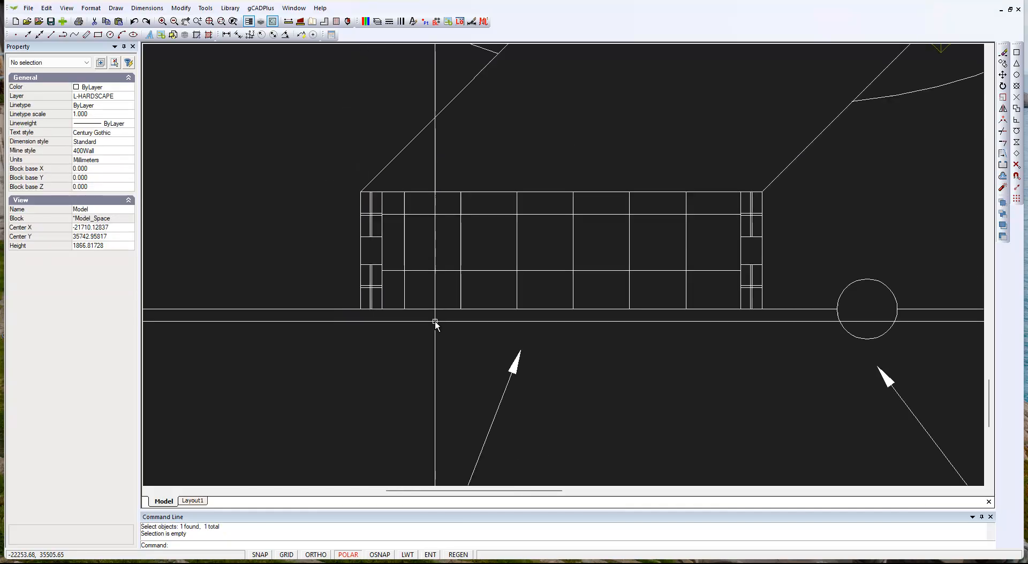
scroll(435, 321, "down", 1)
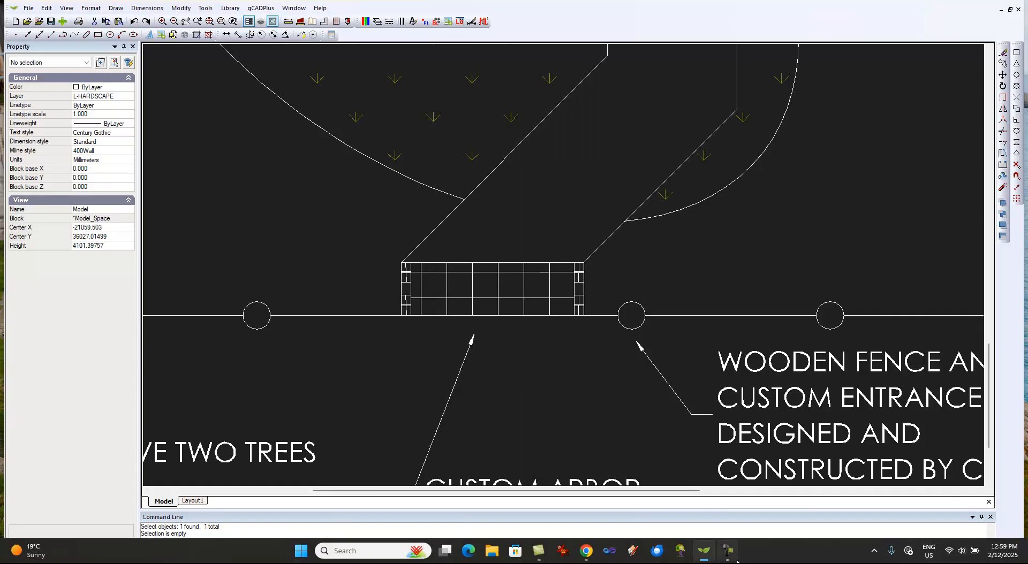
left_click(729, 557)
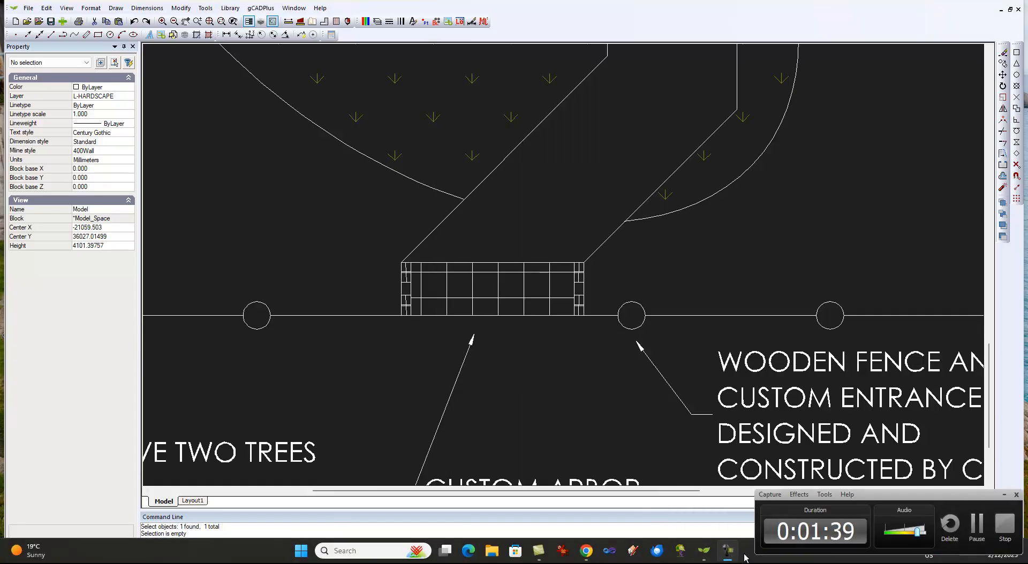